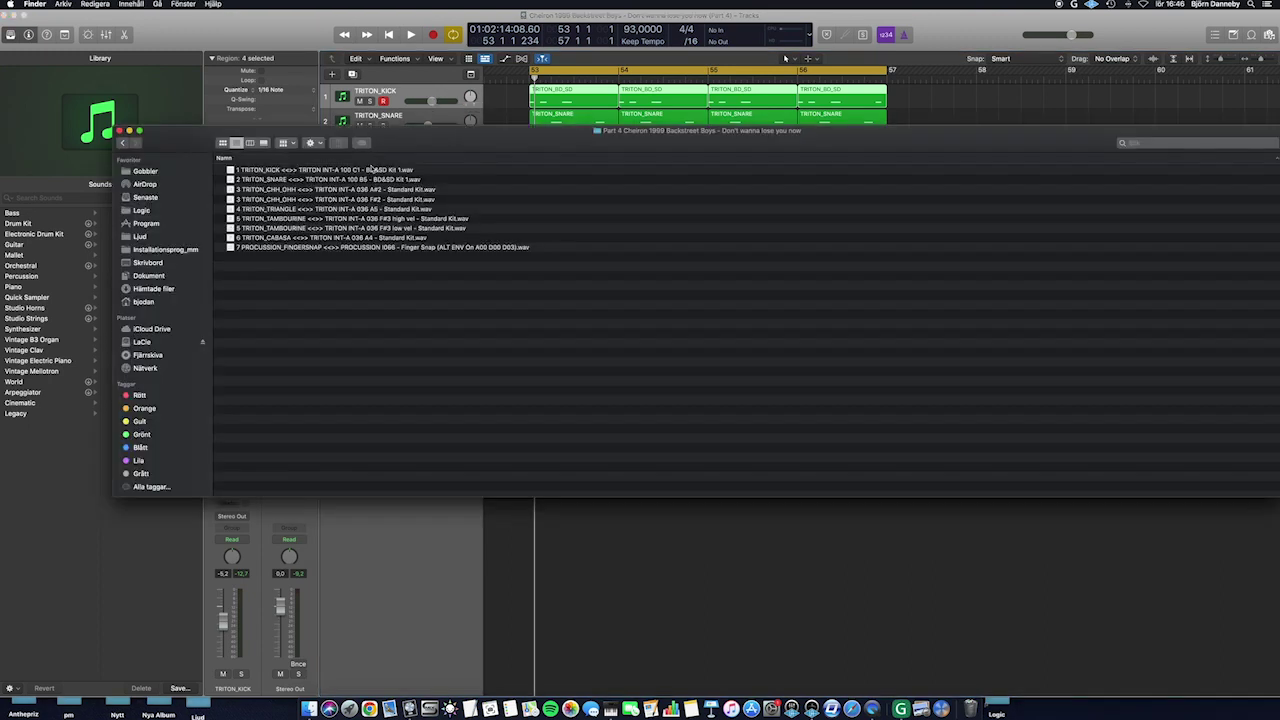
# Preview the audio of the TRITON_KICK BD&SD Kit 1 sample file
pyautogui.click(372, 171)
pyautogui.press('space')
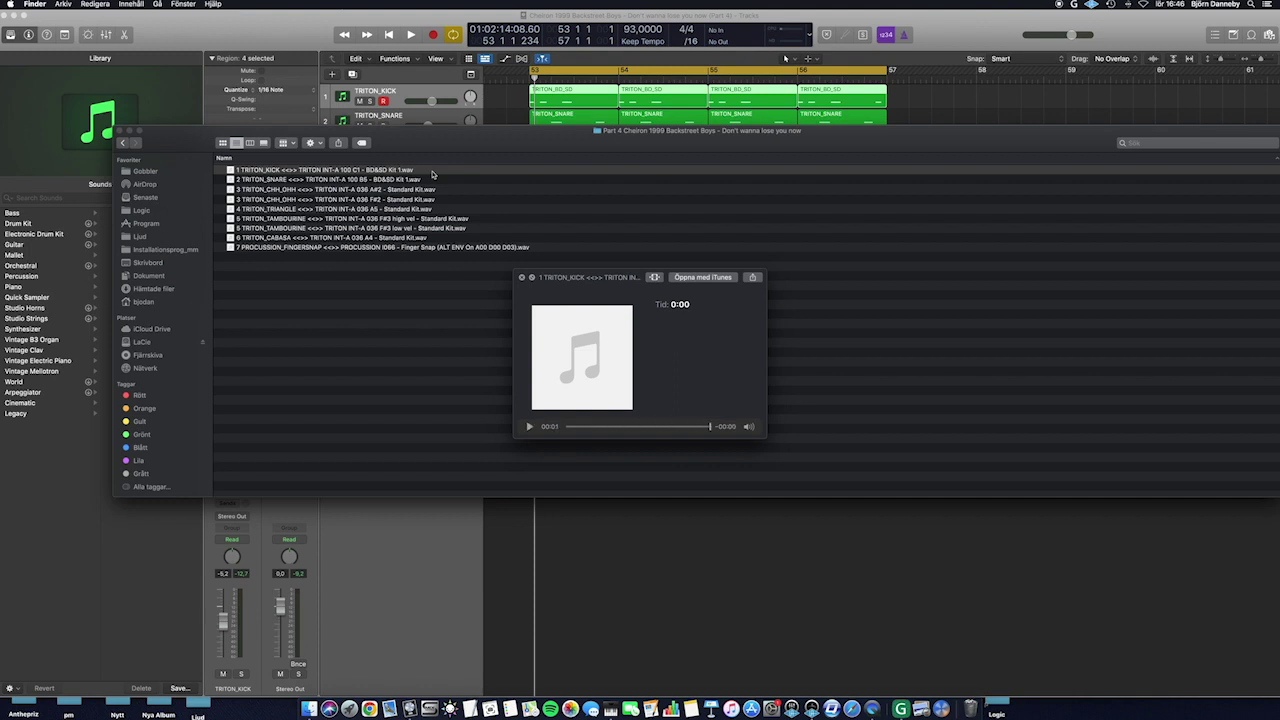
pyautogui.press('space')
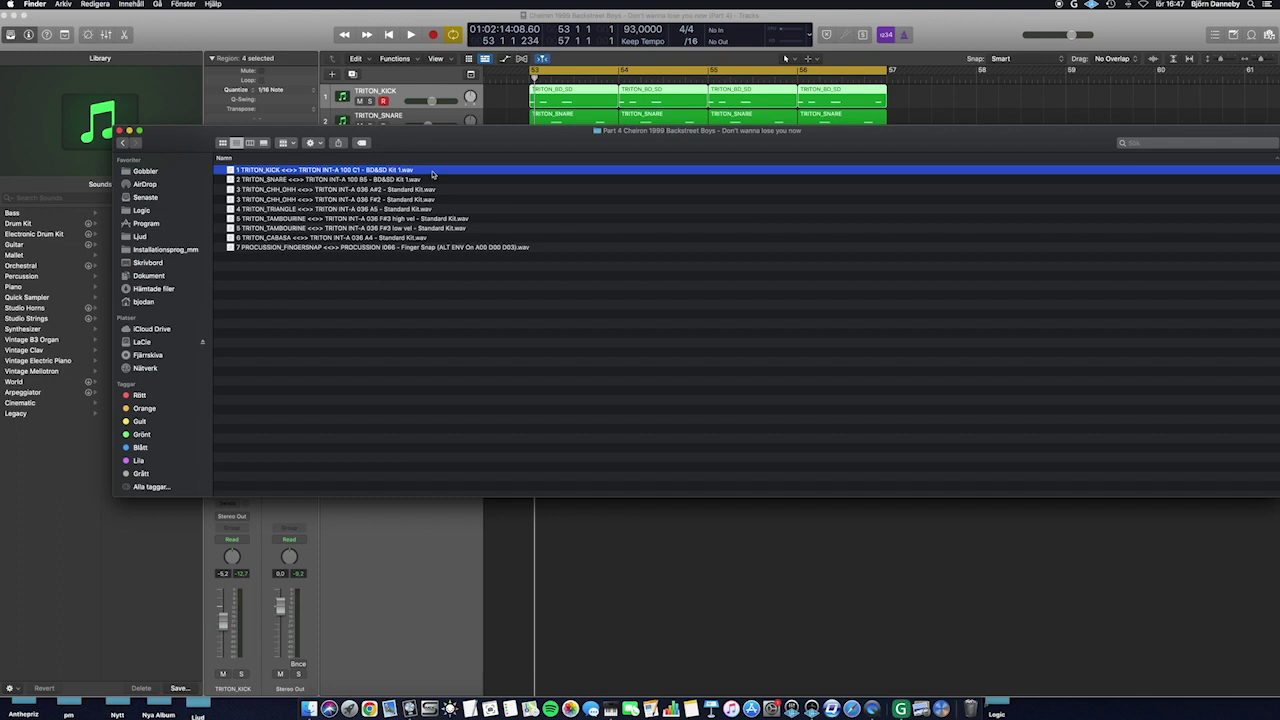
# Switch to Logic Pro X and inspect the TRITON instrument loaded on the TRITON_KICK track
pyautogui.press('super+Tab')
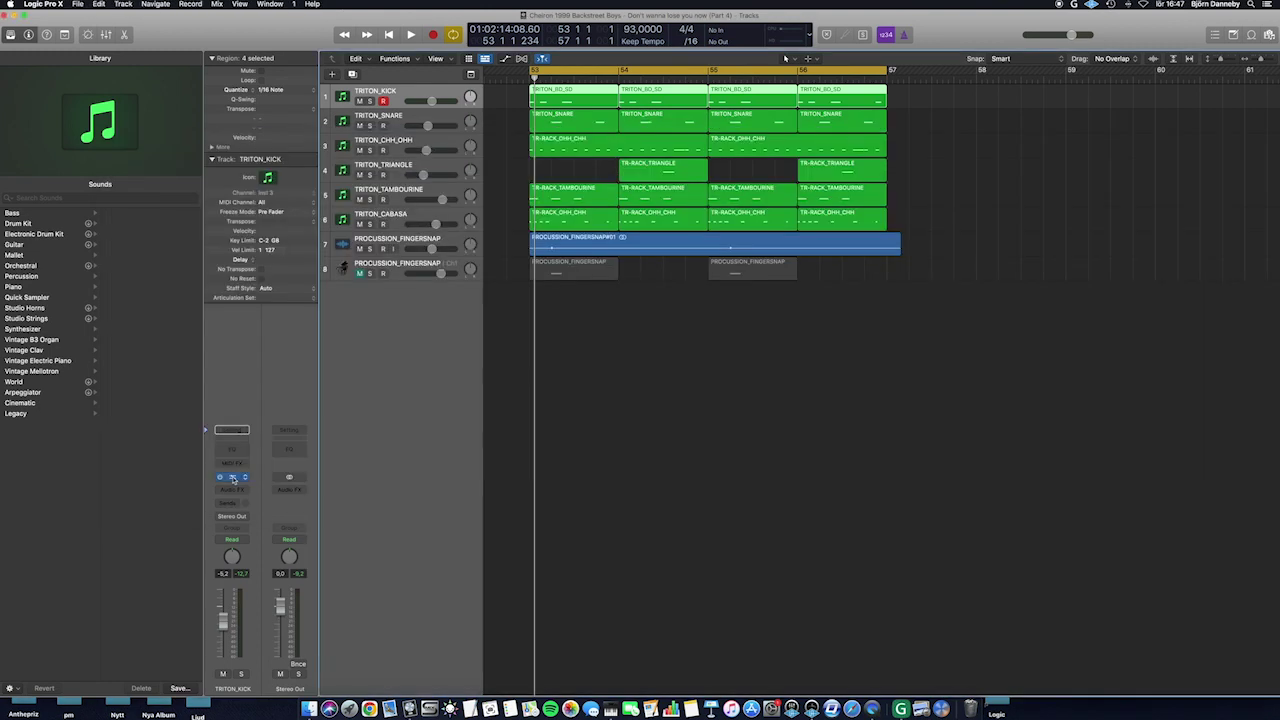
pyautogui.click(233, 478)
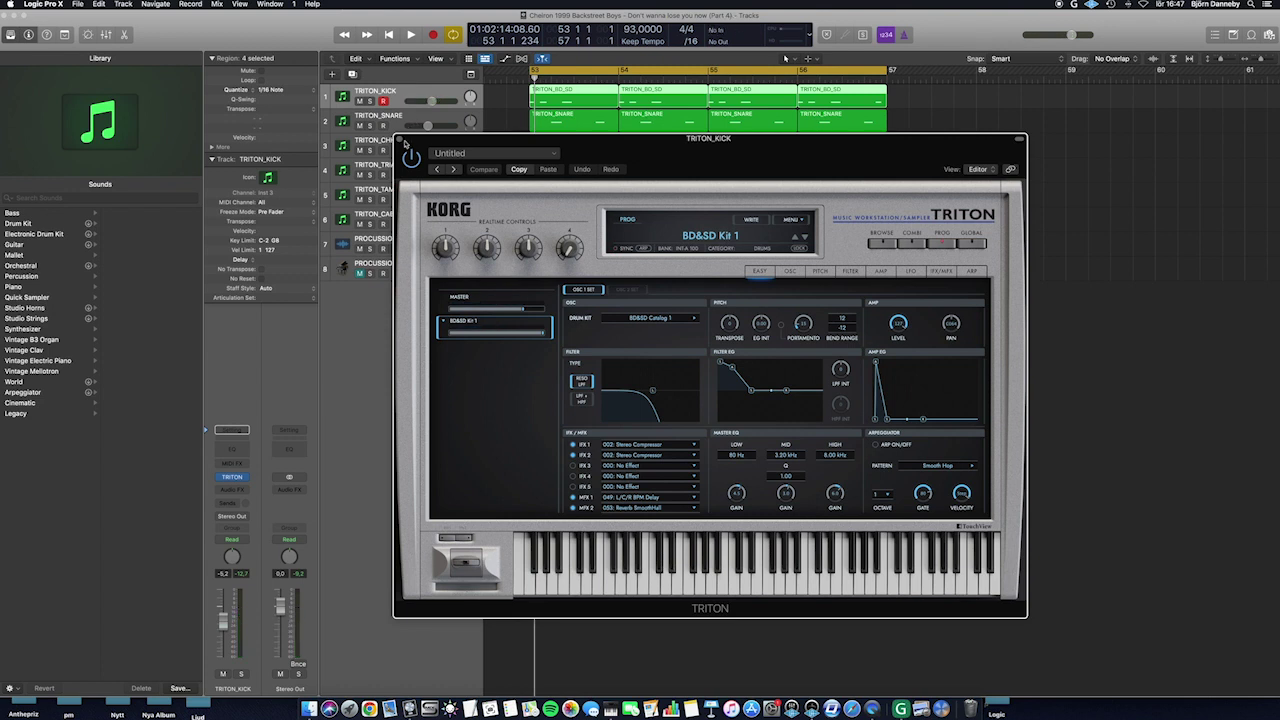
pyautogui.click(400, 139)
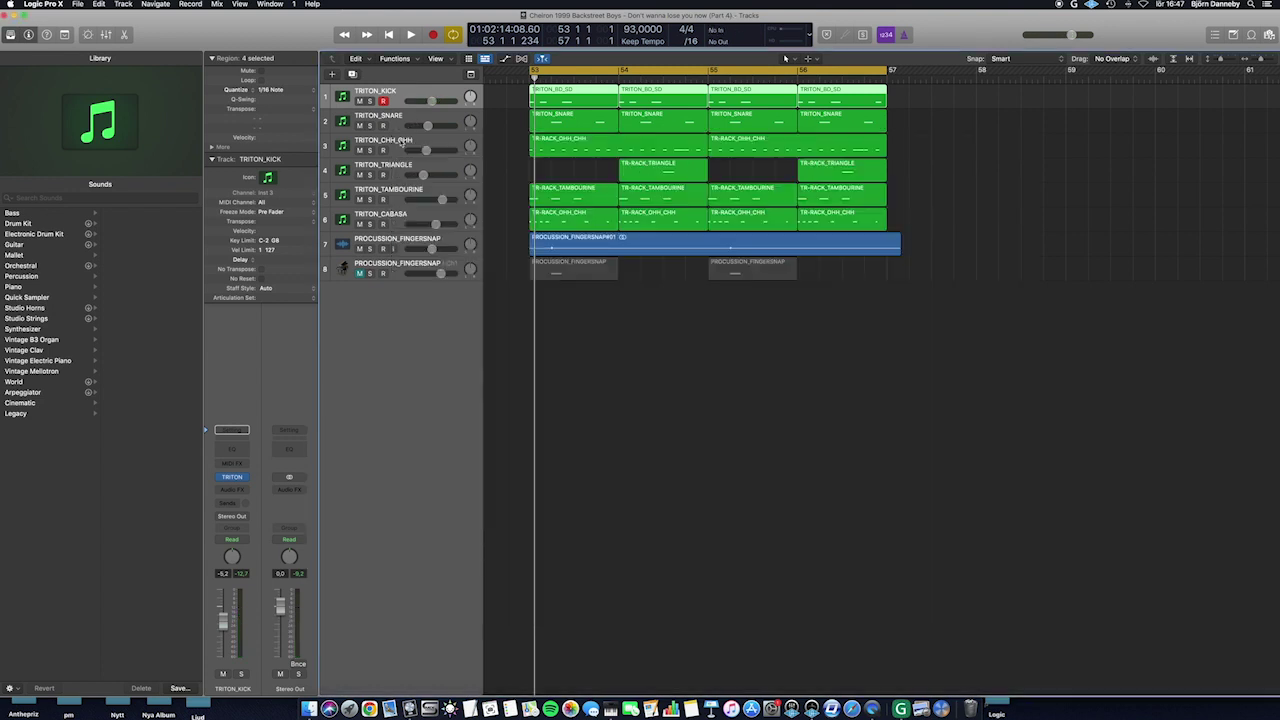
# Solo the TRITON_KICK track and play its pattern with the notes shown in the Piano Roll
pyautogui.click(369, 101)
pyautogui.press('p')
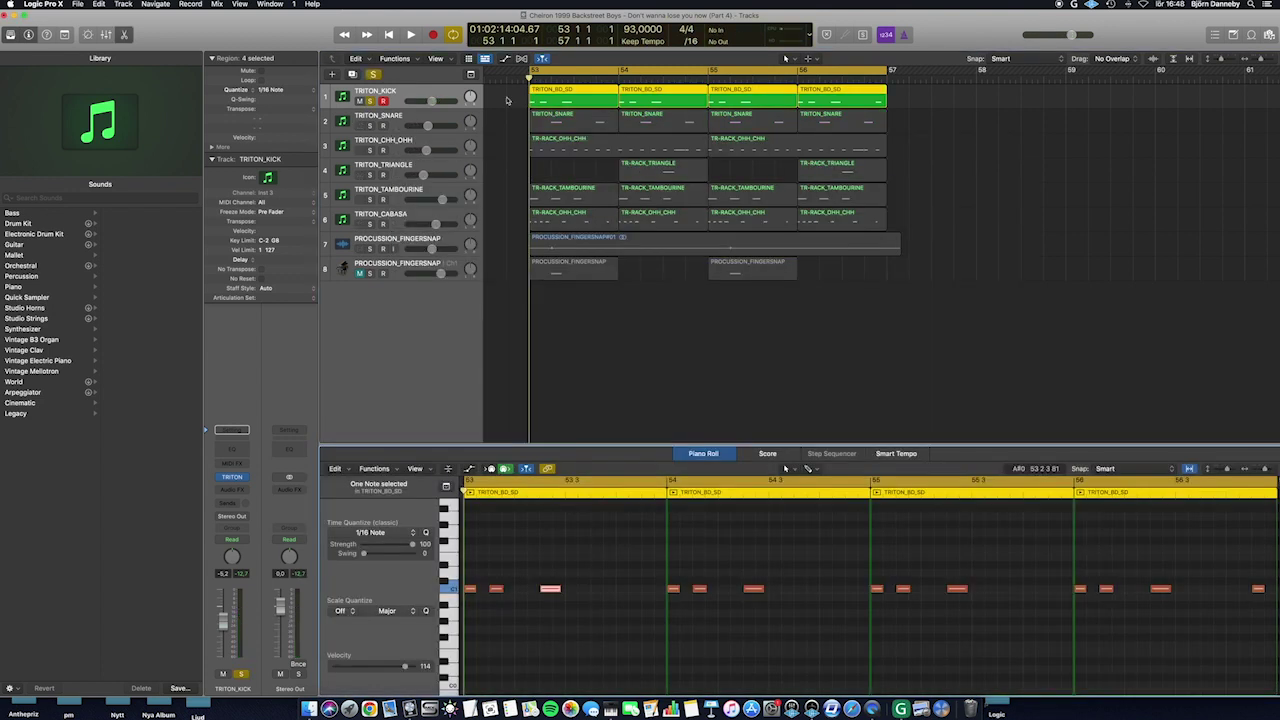
pyautogui.press('space')
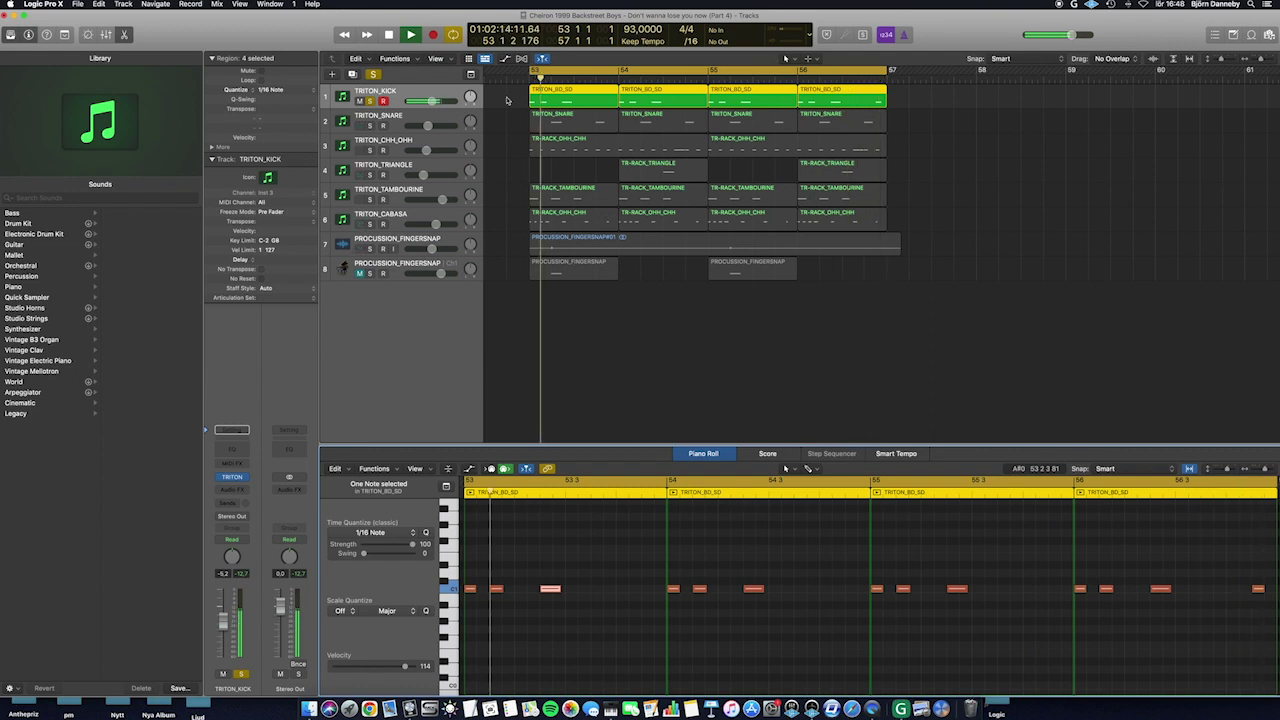
pyautogui.press('space')
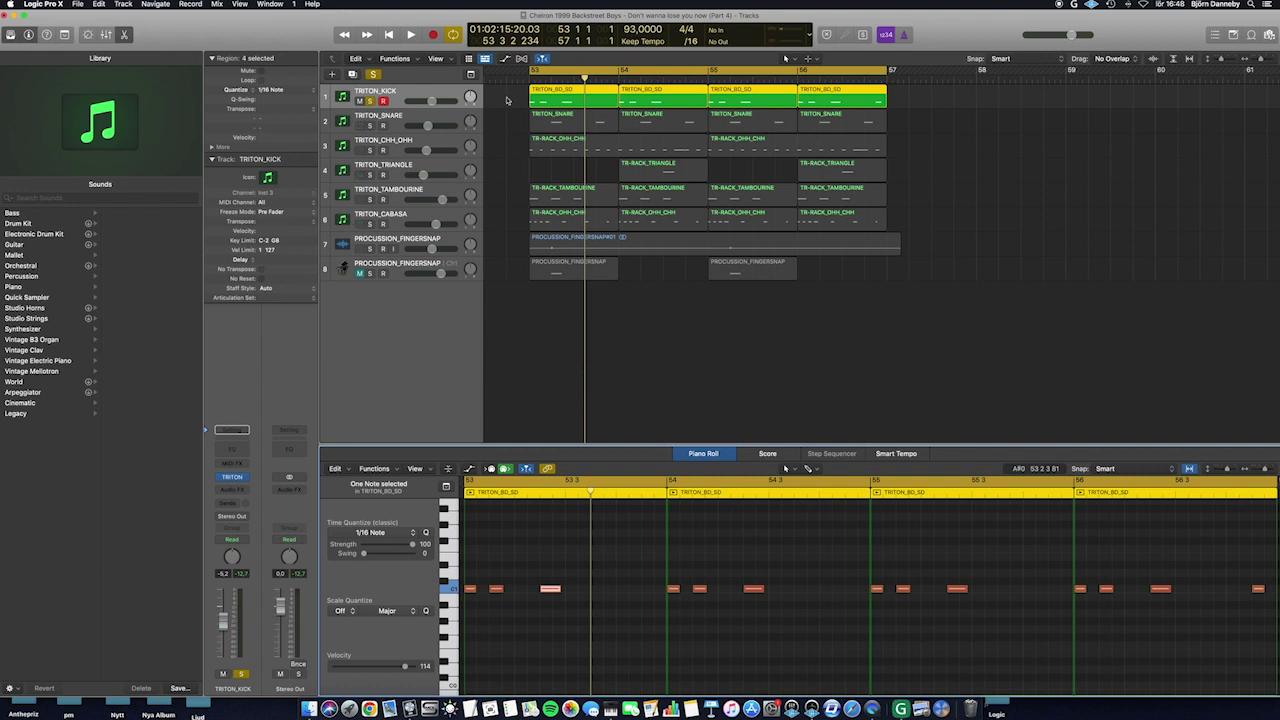
# Select the TRITON_SNARE track, then switch to Finder and preview the TRITON_SNARE BD&SD Kit 1 sample file
pyautogui.click(432, 116)
pyautogui.press('super+Tab')
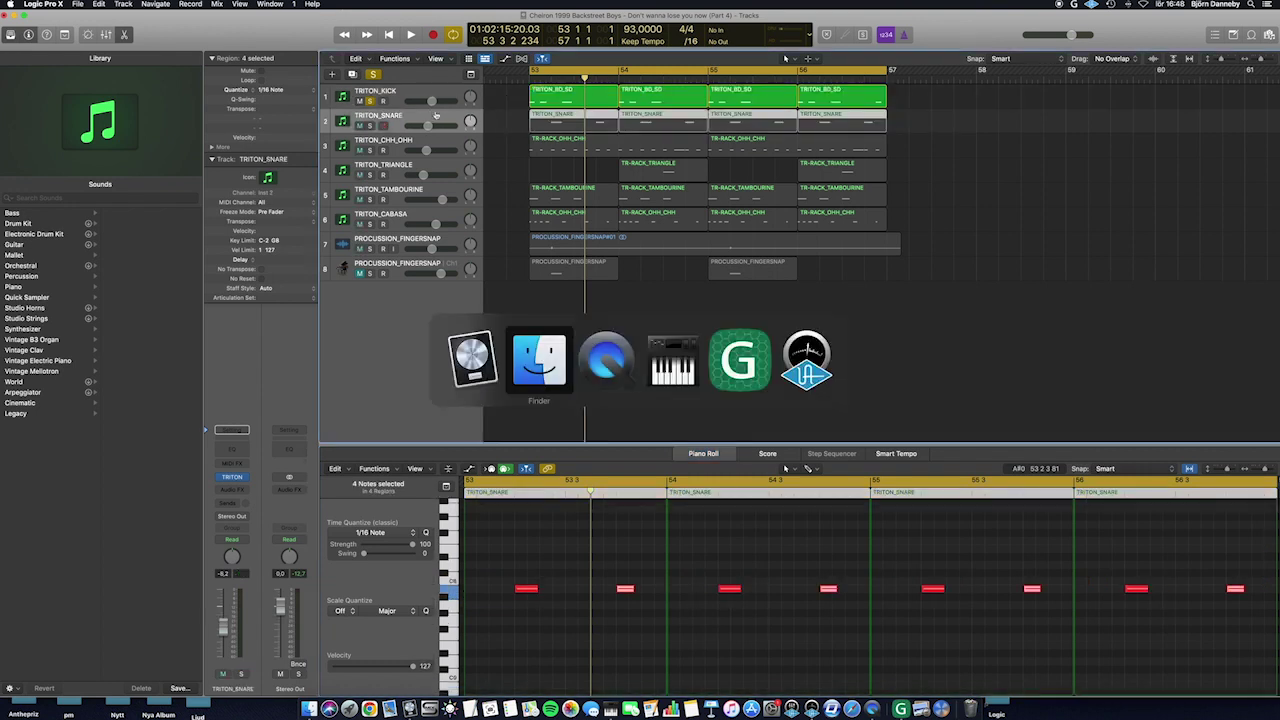
pyautogui.click(407, 180)
pyautogui.press('space')
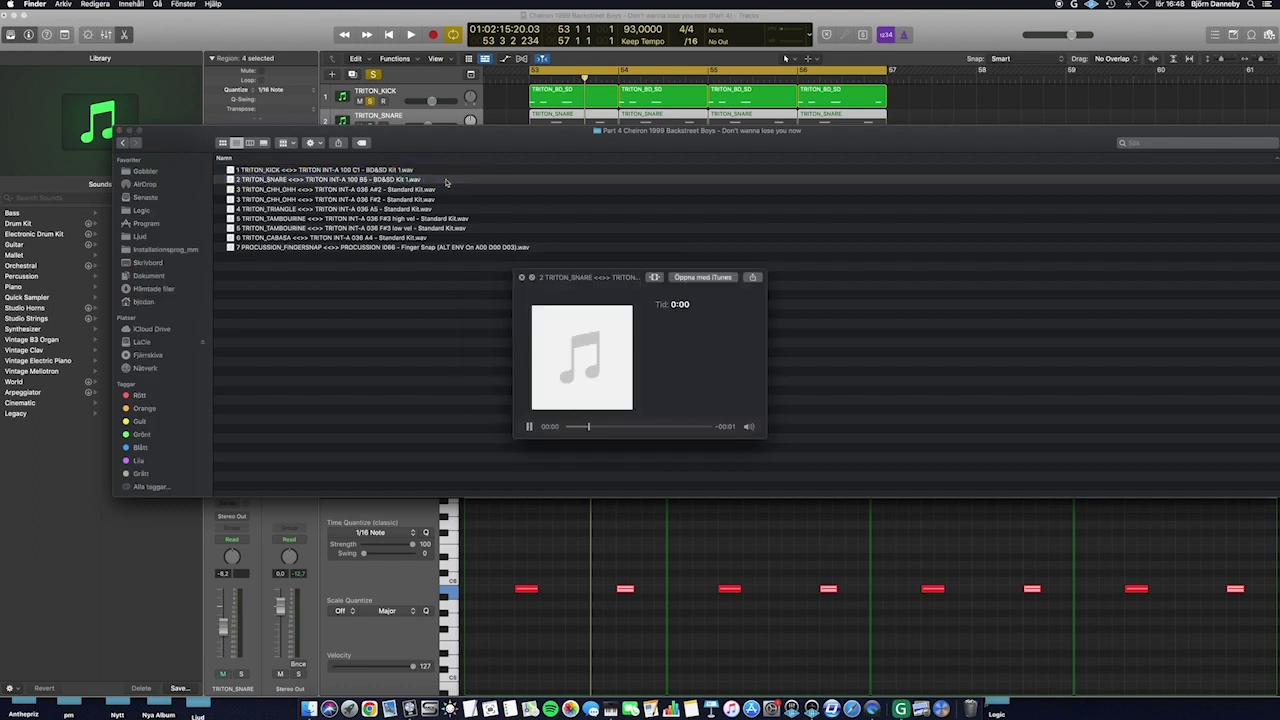
pyautogui.press('space')
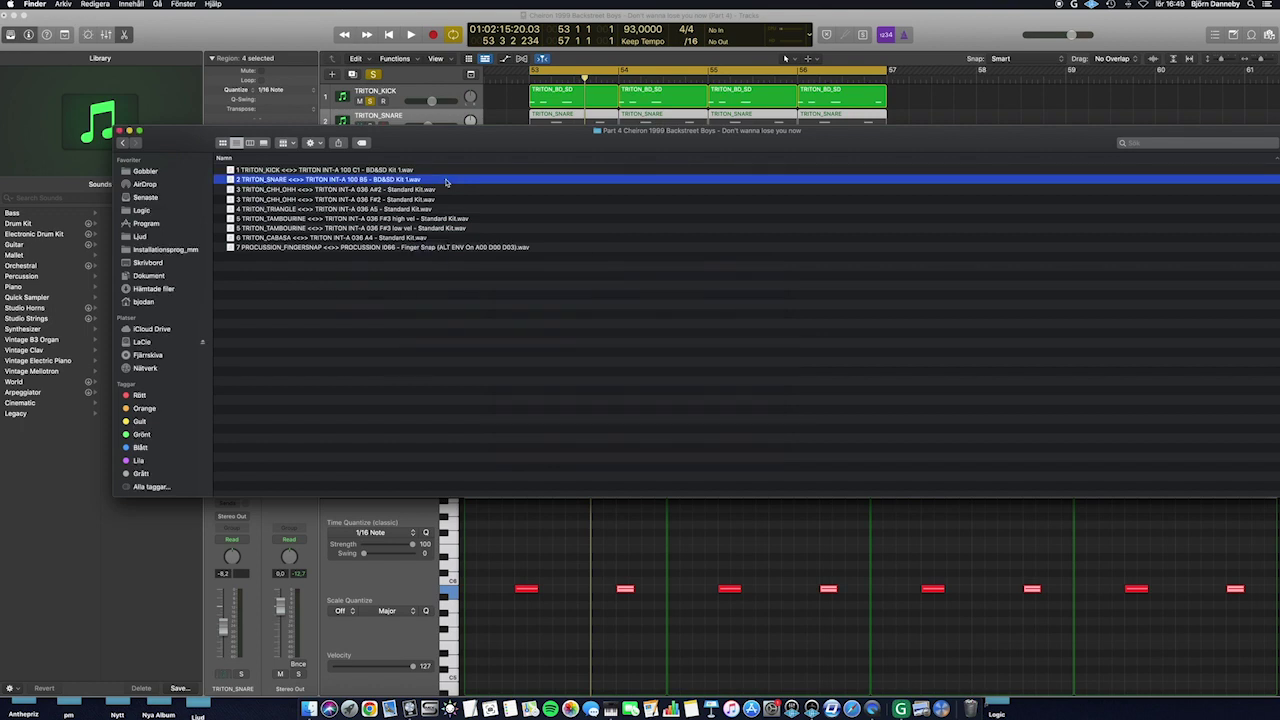
# Switch to Logic Pro X, check the snare's TRITON instrument, and solo the TRITON_SNARE track for playback with the kick
pyautogui.press('super+Tab')
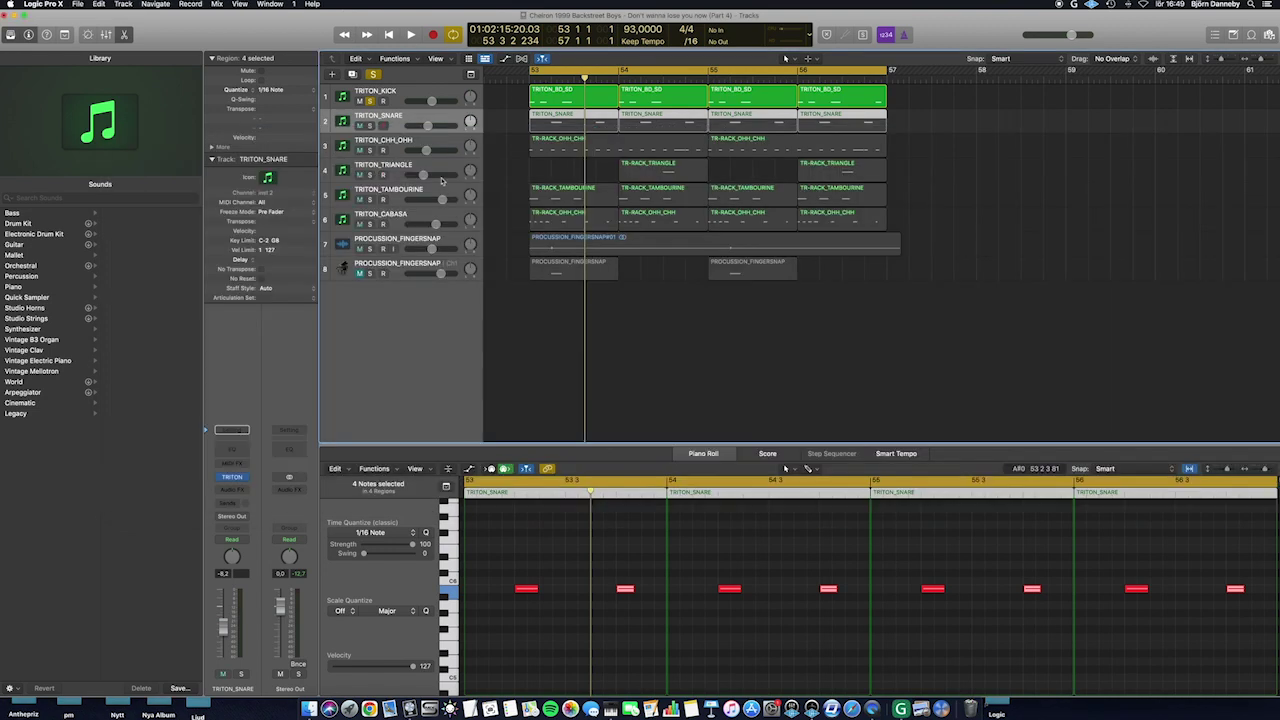
pyautogui.click(233, 477)
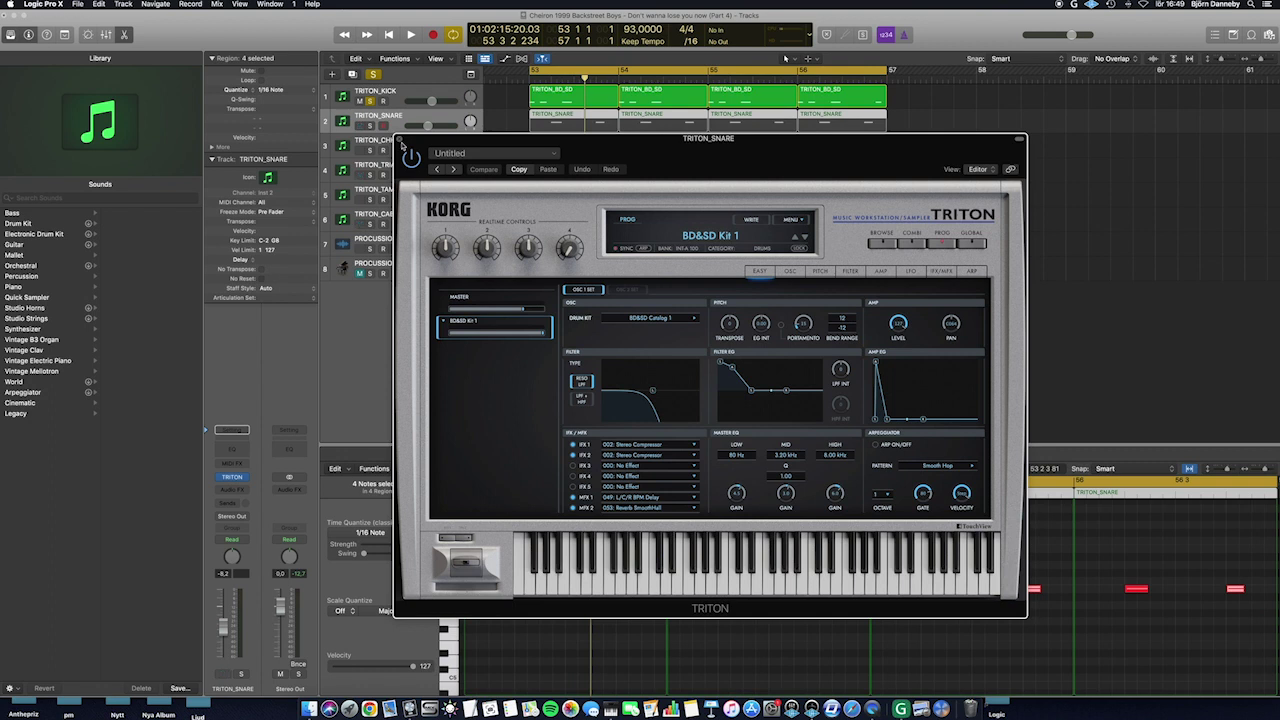
pyautogui.click(370, 126)
pyautogui.click(401, 141)
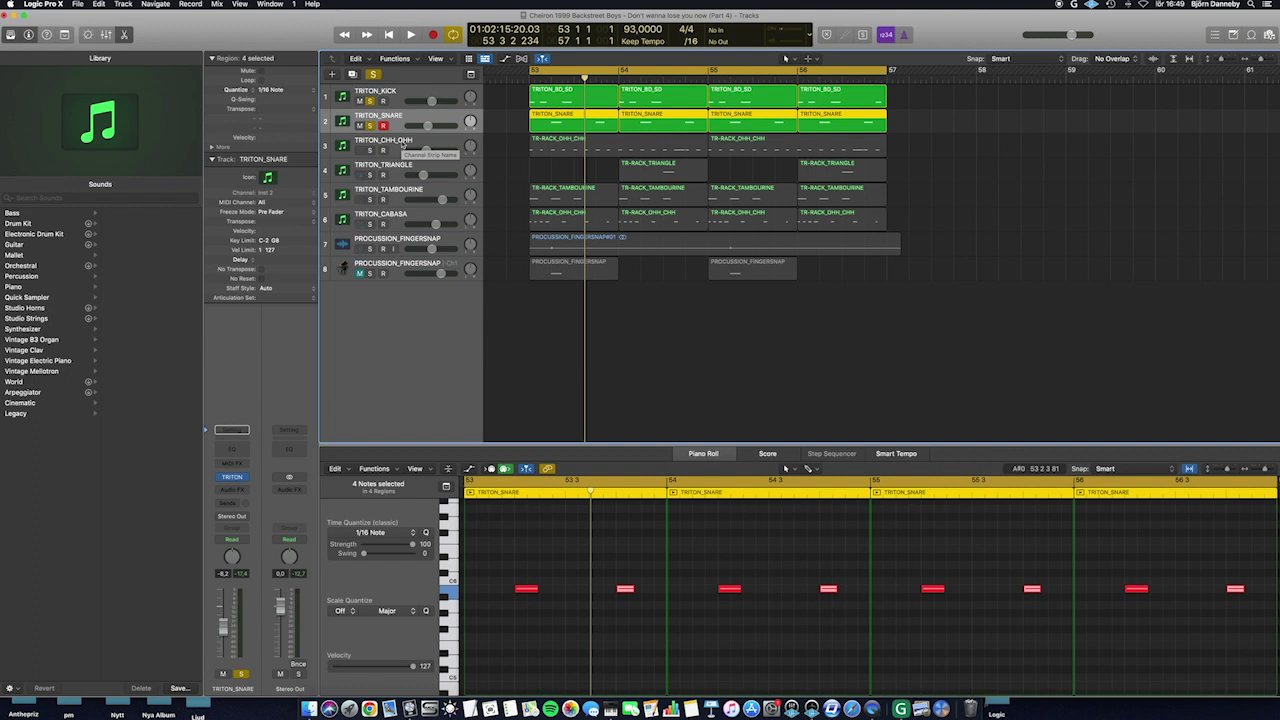
pyautogui.press('space')
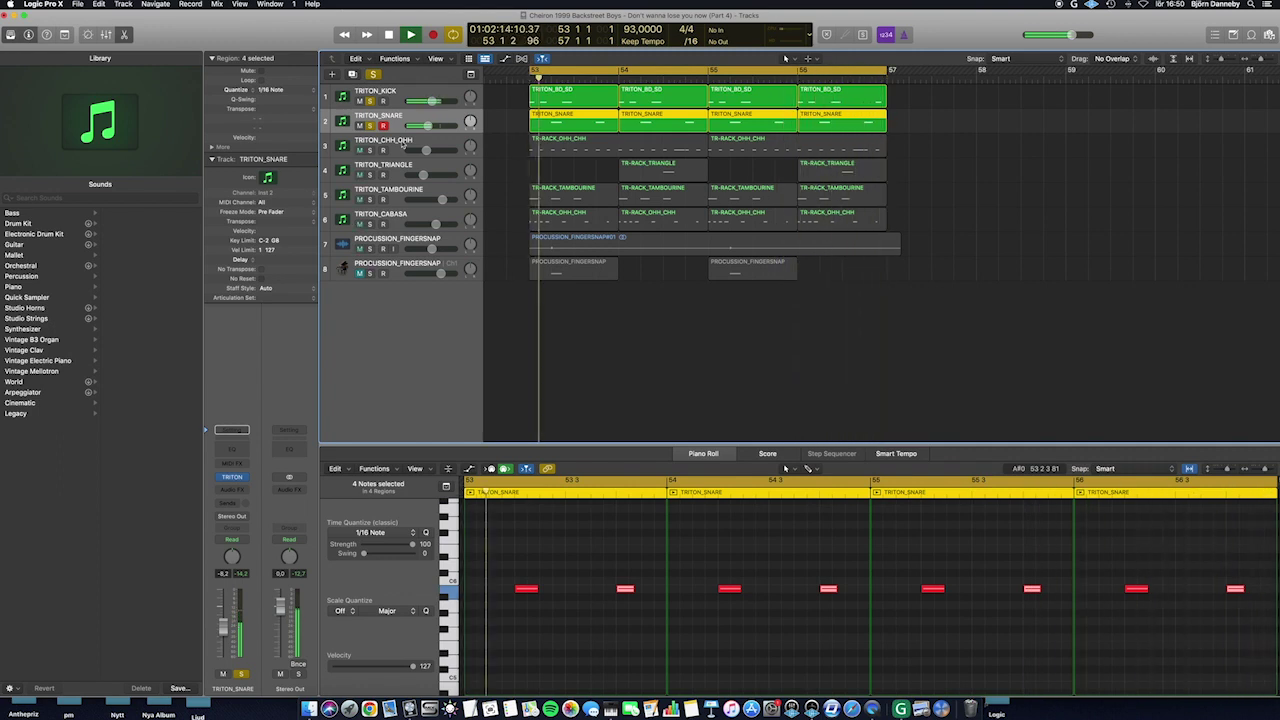
pyautogui.press('space')
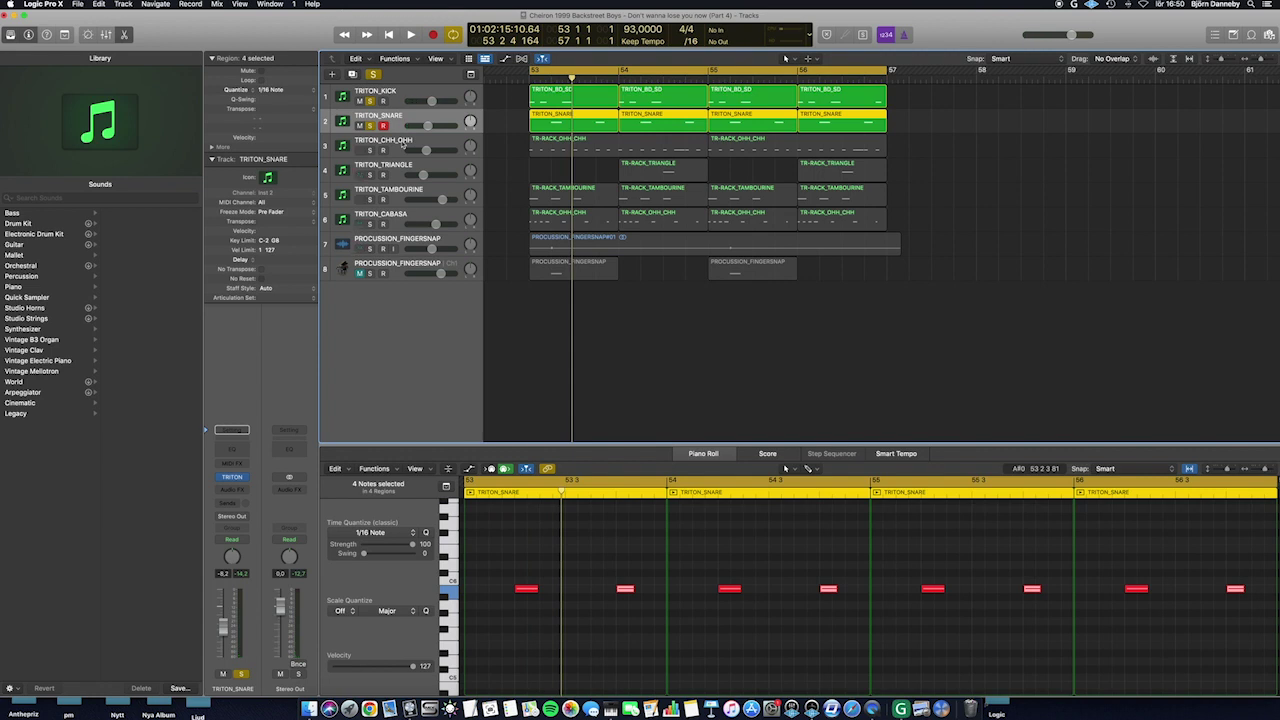
# Select the TRITON_CHH_OHH track, then switch to Finder and preview its F#2 and A#2 Standard Kit samples
pyautogui.click(403, 145)
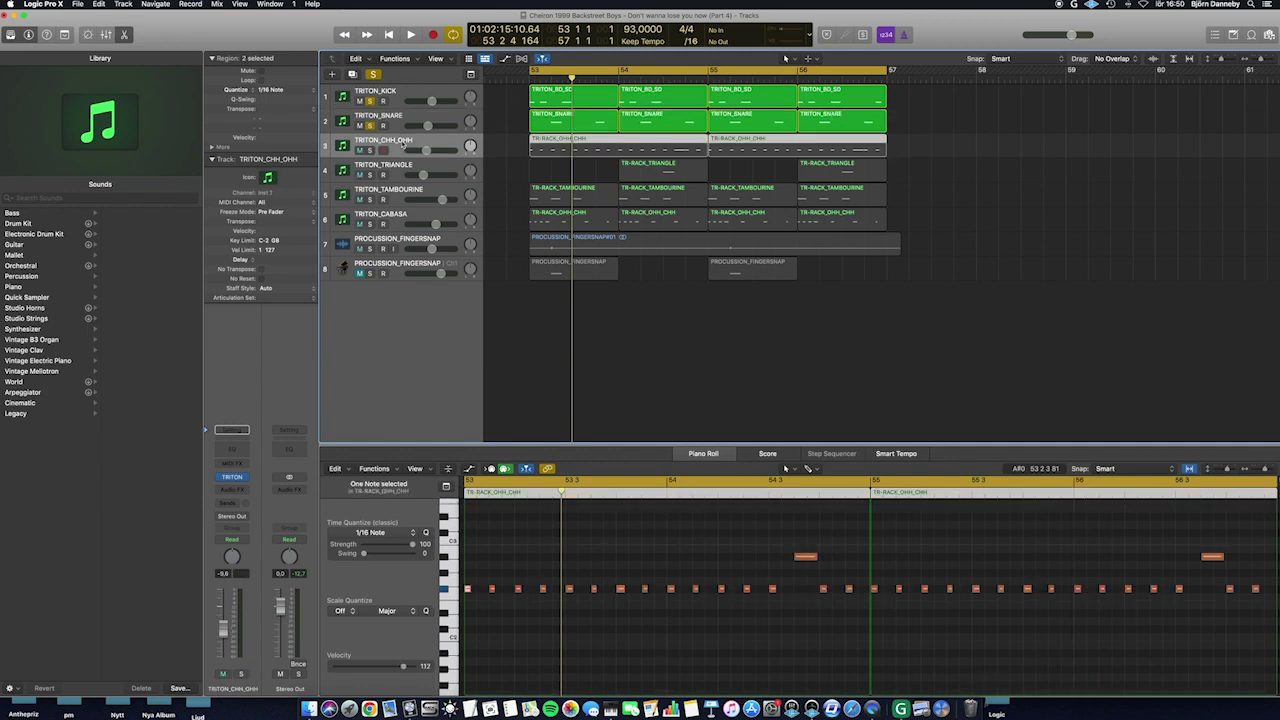
pyautogui.press('super+Tab')
pyautogui.click(383, 200)
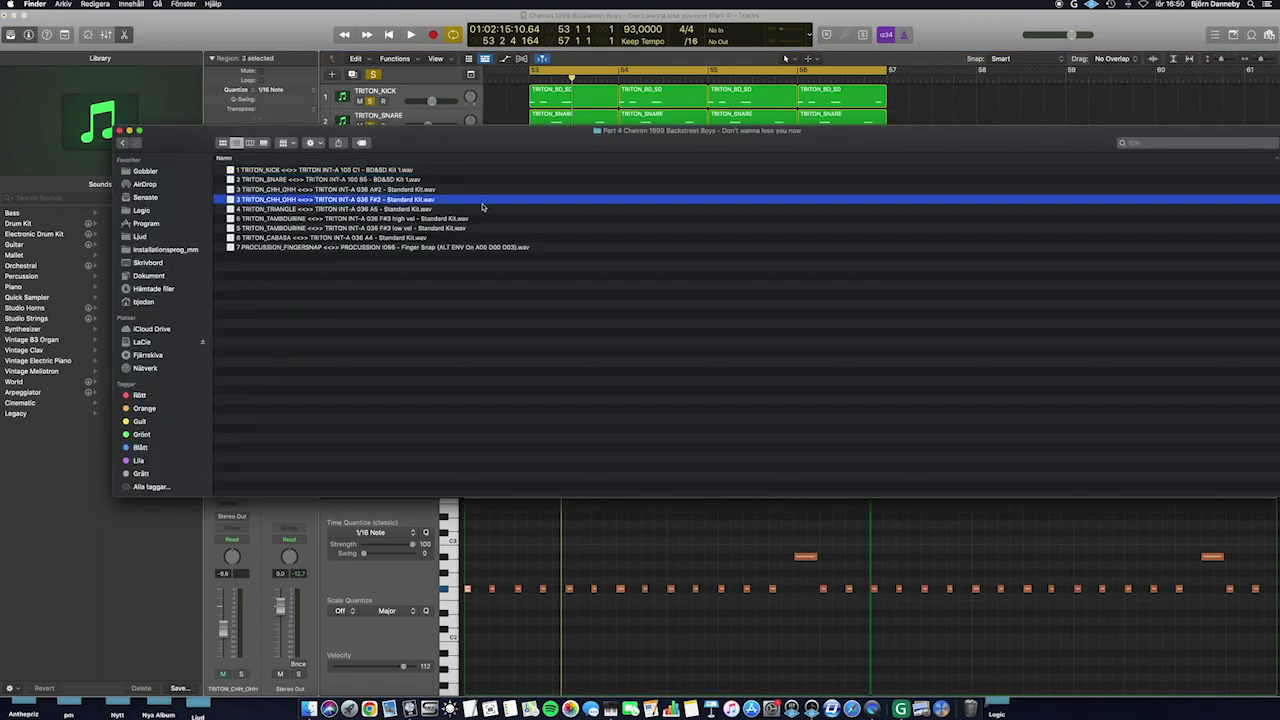
pyautogui.press('space')
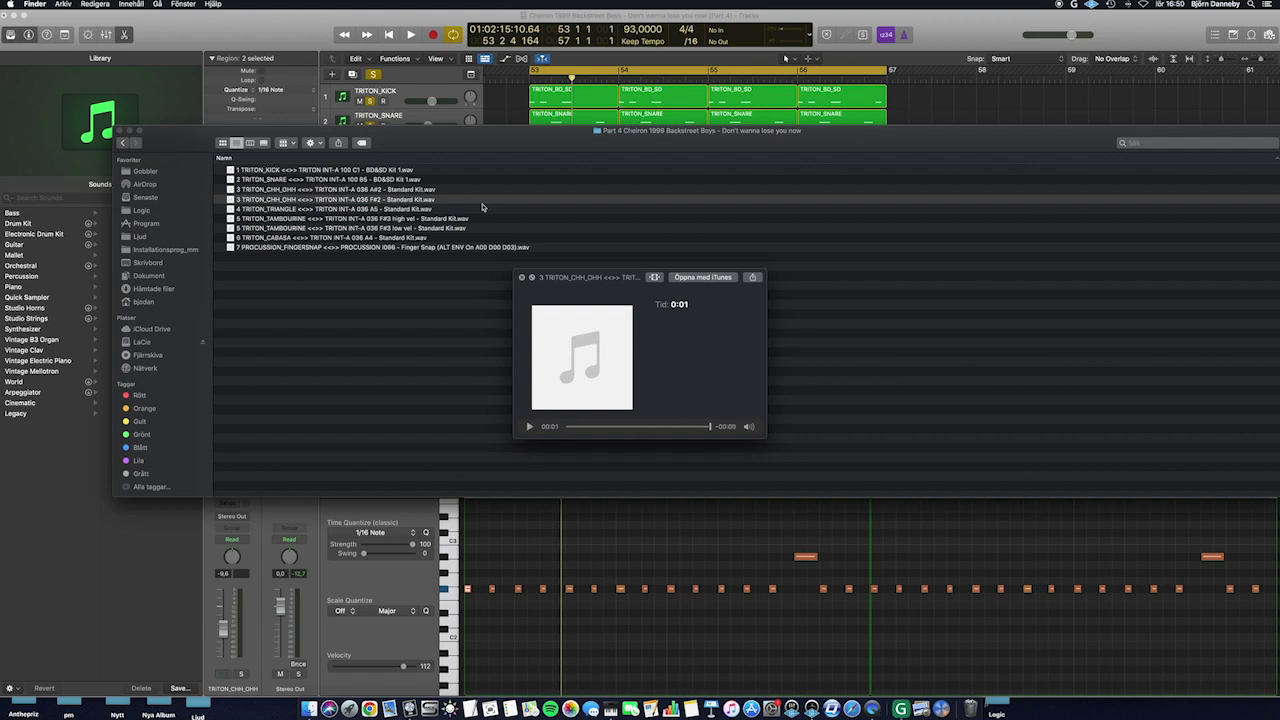
pyautogui.press('Up')
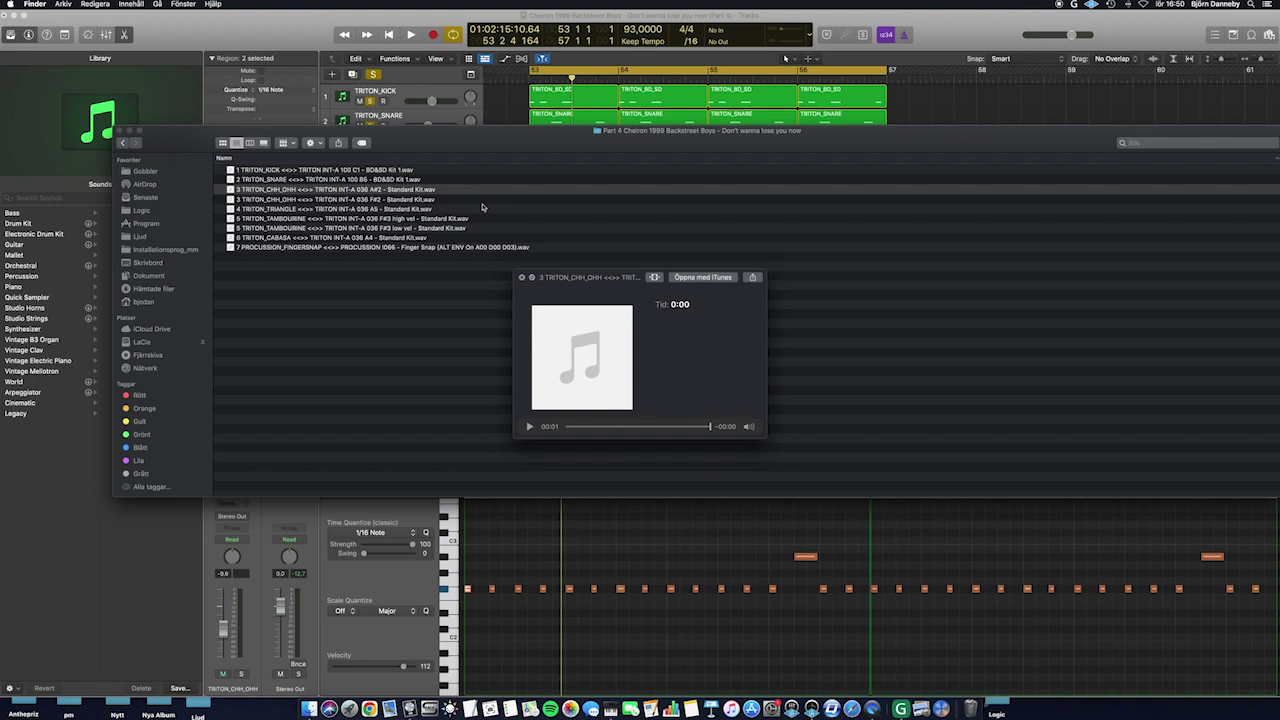
pyautogui.press('space')
# Switch to Logic Pro X, solo the TRITON_CHH_OHH track for playback with kick and snare, and check its TRITON instrument
pyautogui.press('super+Tab')
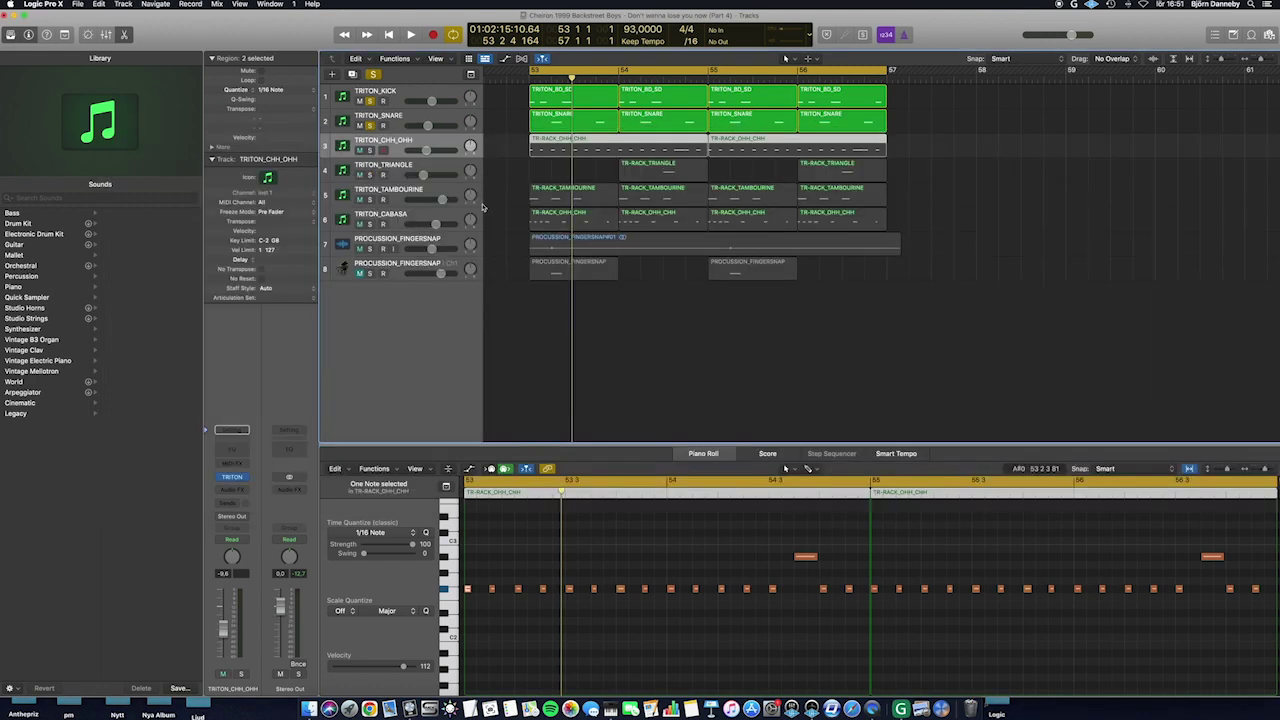
pyautogui.click(370, 150)
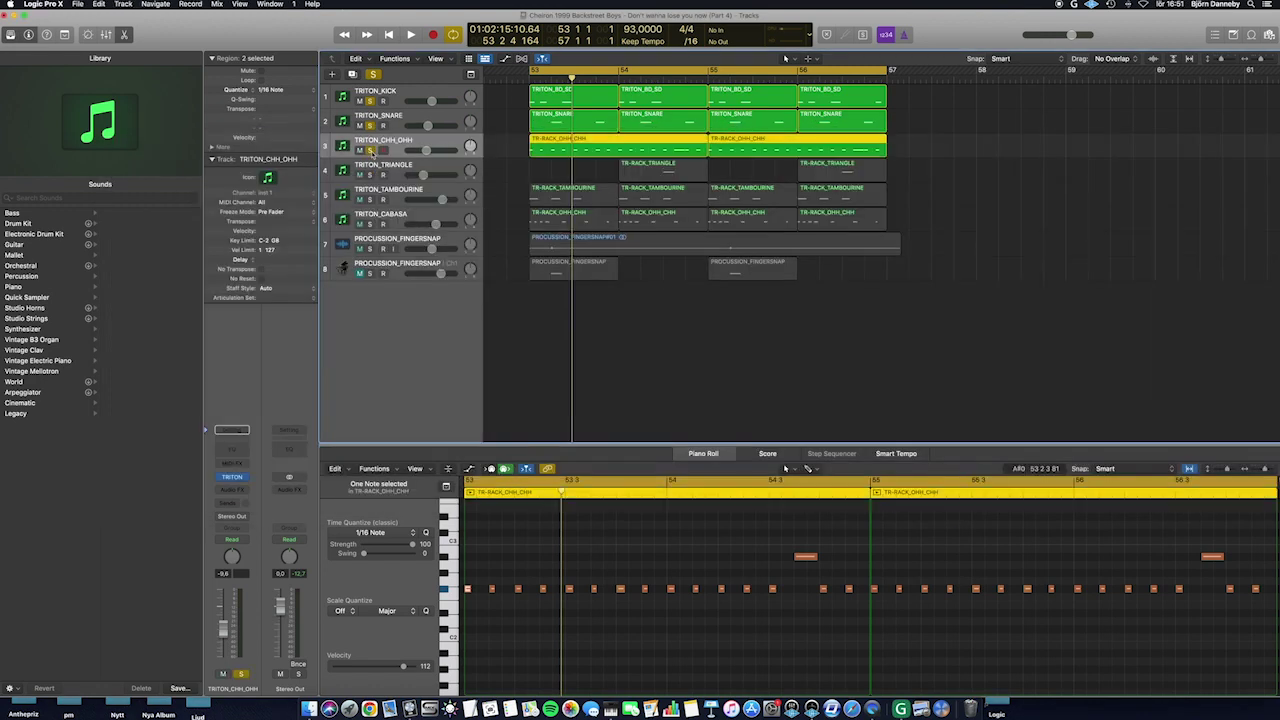
pyautogui.click(233, 478)
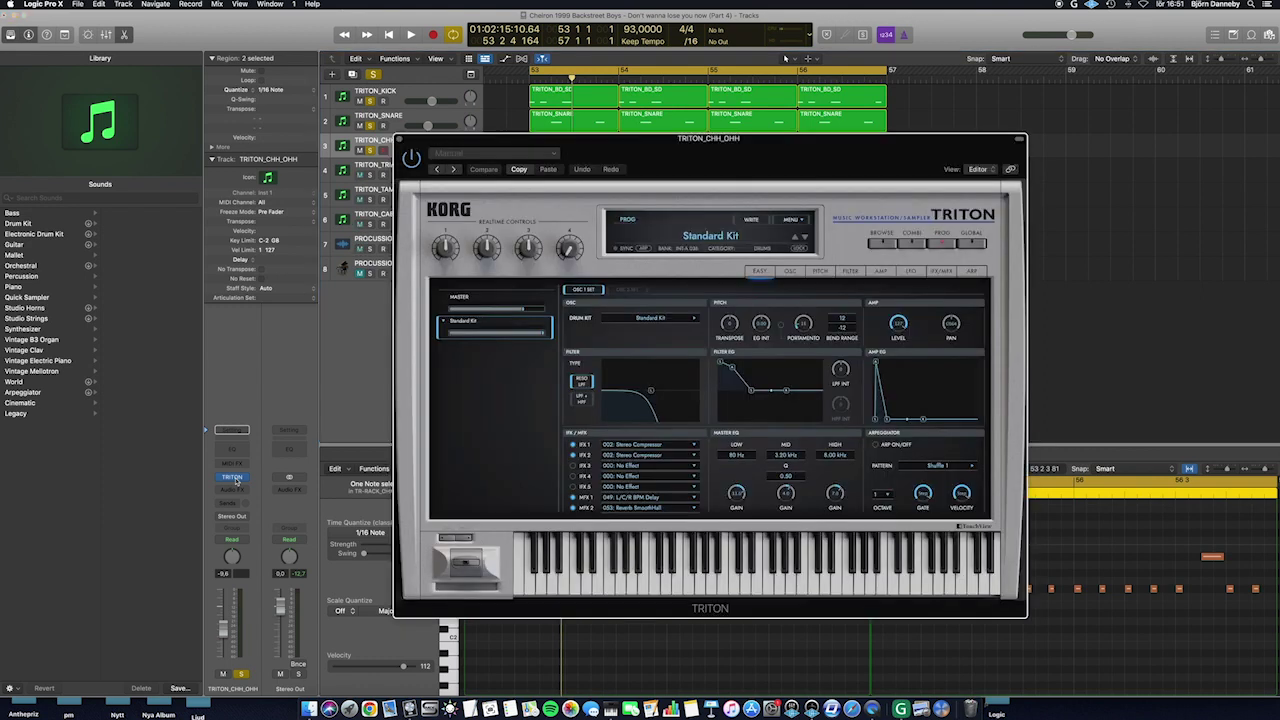
pyautogui.moveTo(236, 482)
pyautogui.click(401, 140)
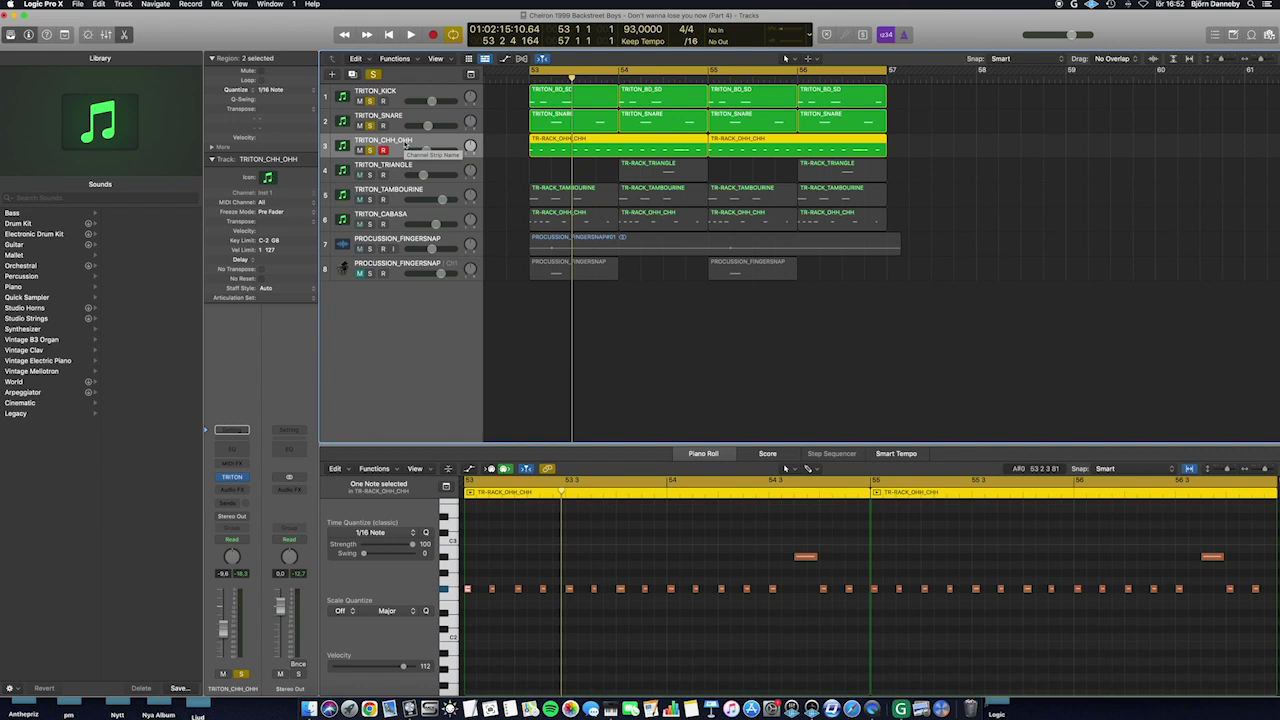
pyautogui.press('space')
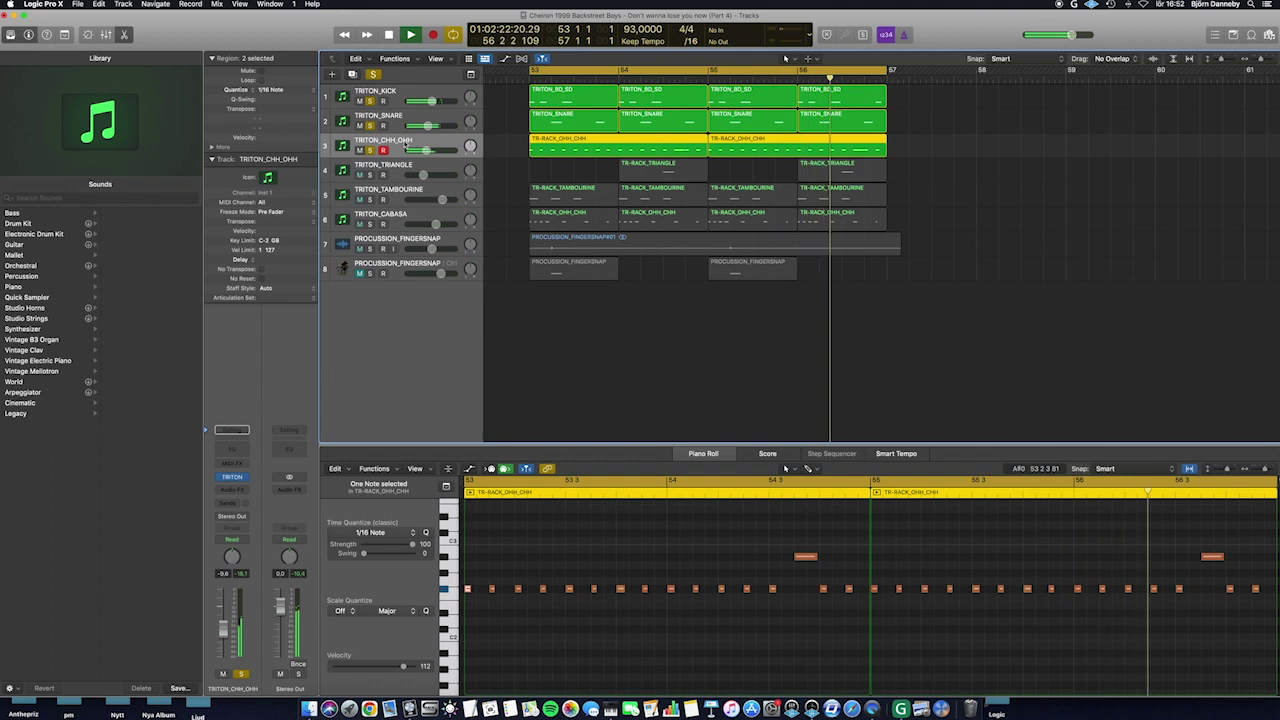
pyautogui.press('space')
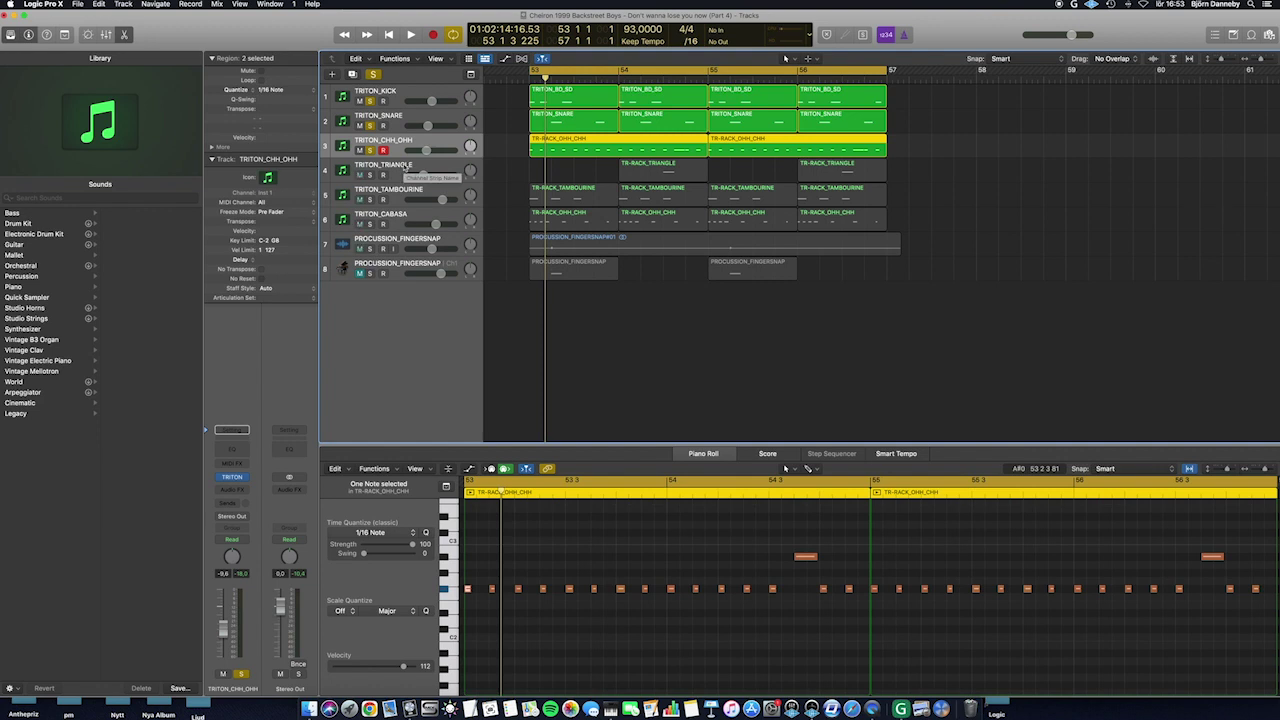
# Select the TRITON_TRIANGLE track, then switch to Finder and preview the TRITON_TRIANGLE A5 Standard Kit sample
pyautogui.click(405, 167)
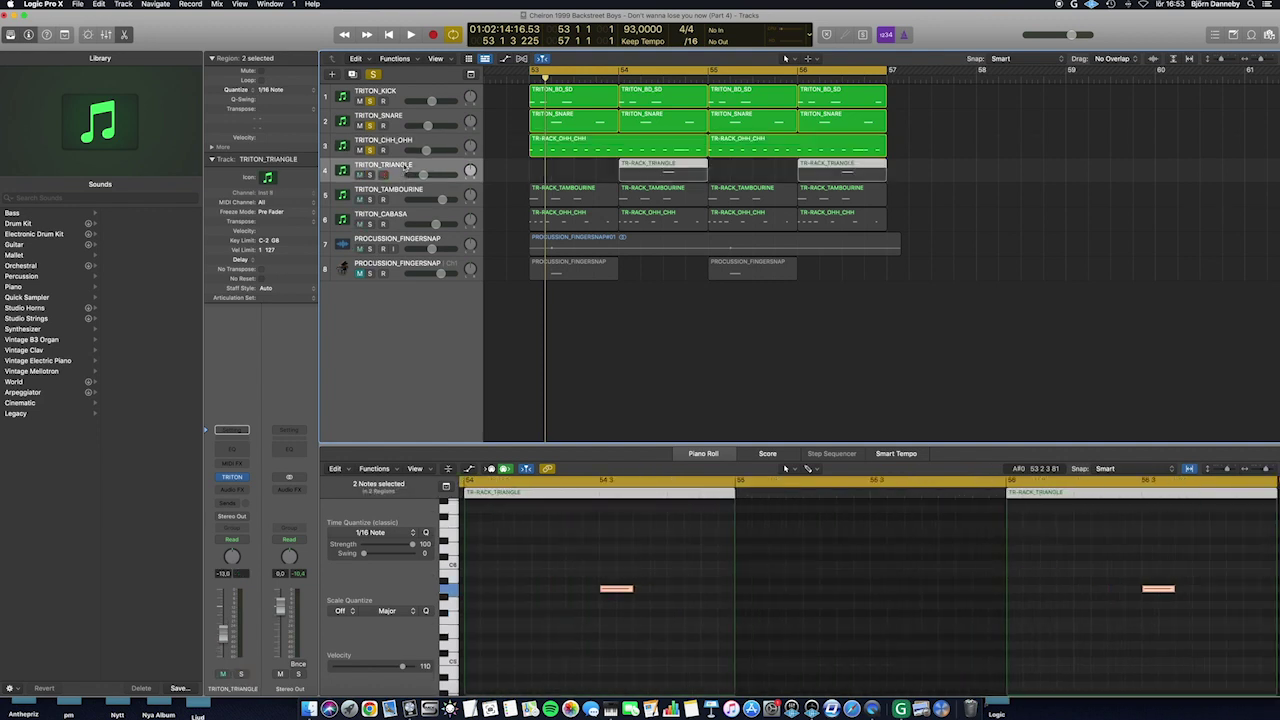
pyautogui.press('super+Tab')
pyautogui.press('Down')
pyautogui.press('Down')
pyautogui.press('space')
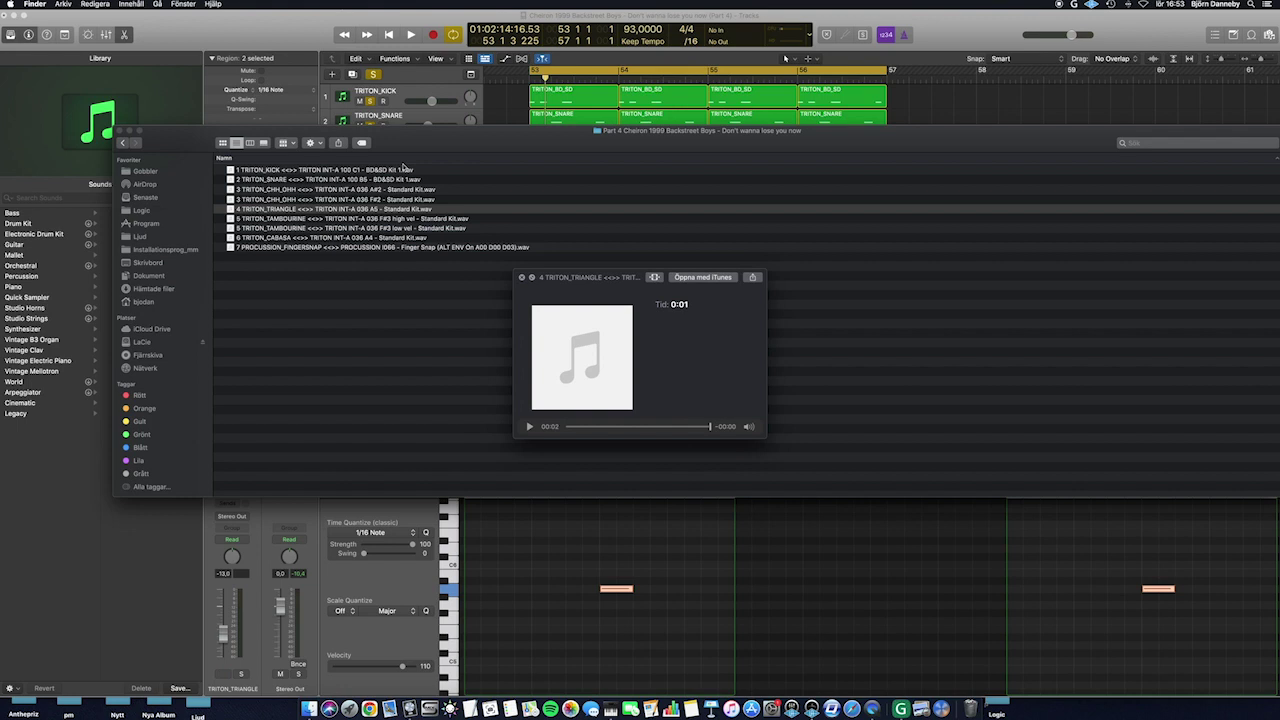
# Switch to Logic Pro X, solo the TRITON_TRIANGLE track and play it with the other soloed drum tracks
pyautogui.press('super+Tab')
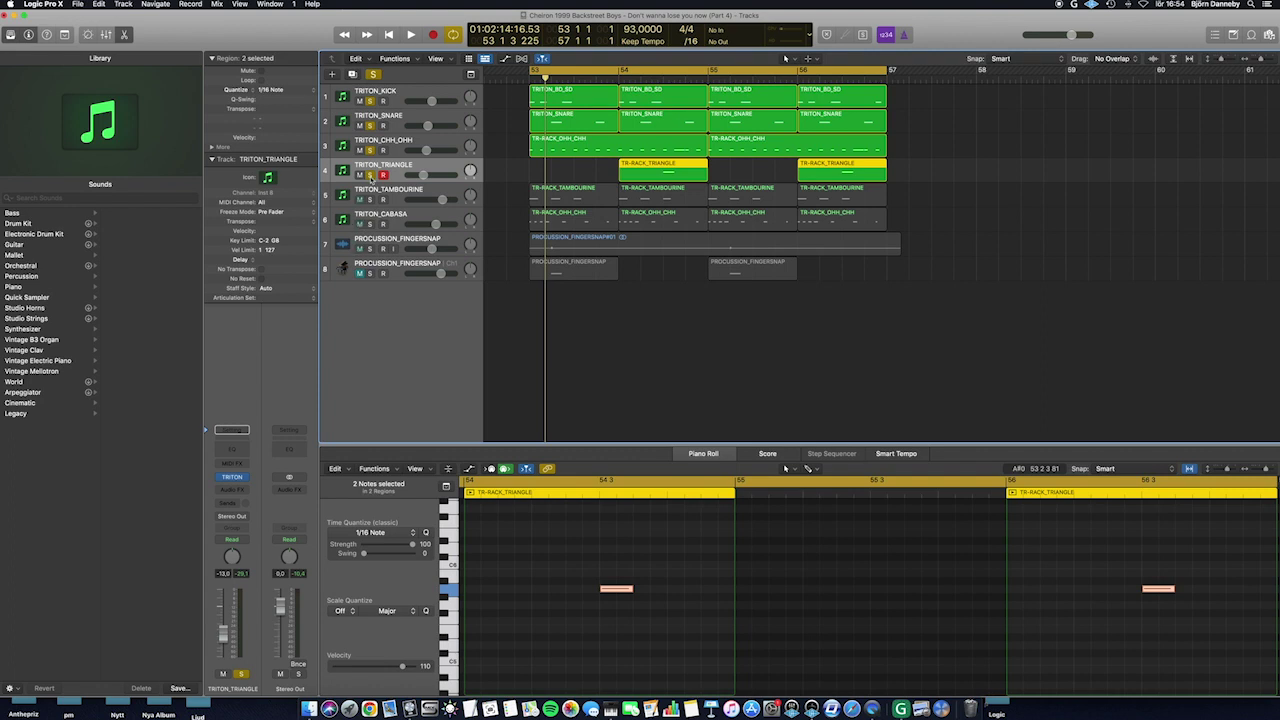
pyautogui.press('space')
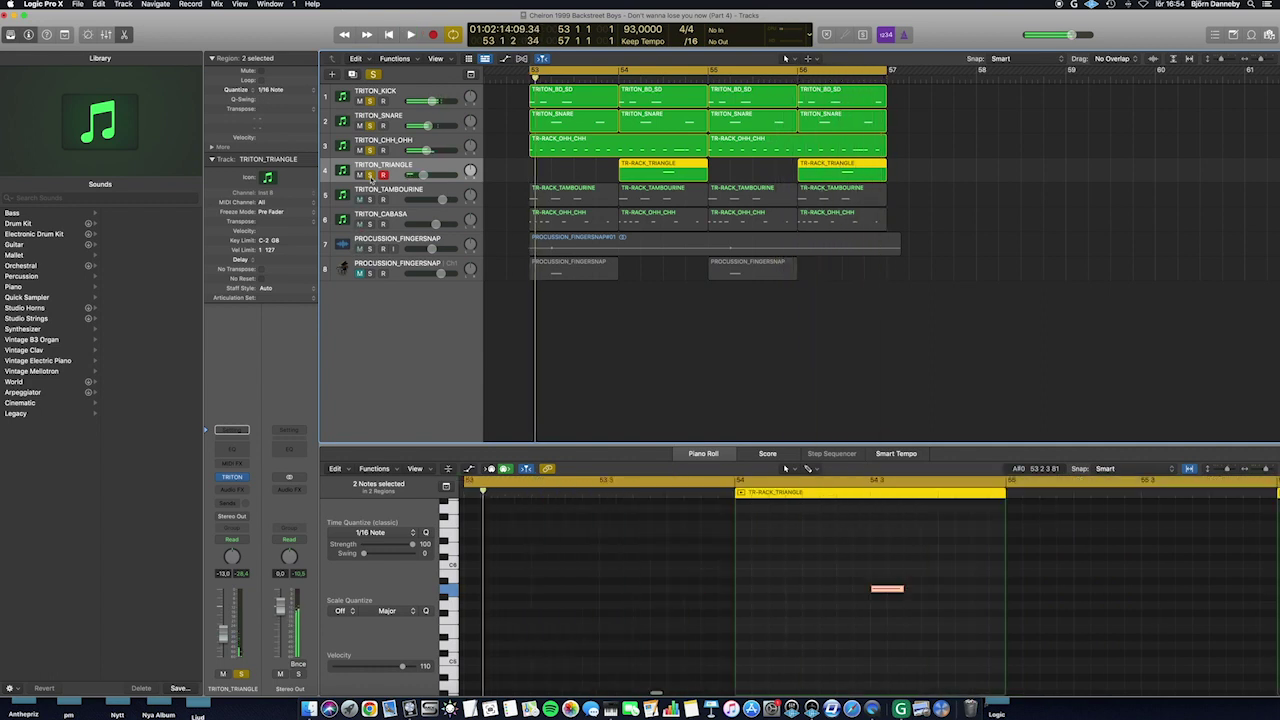
pyautogui.press('space')
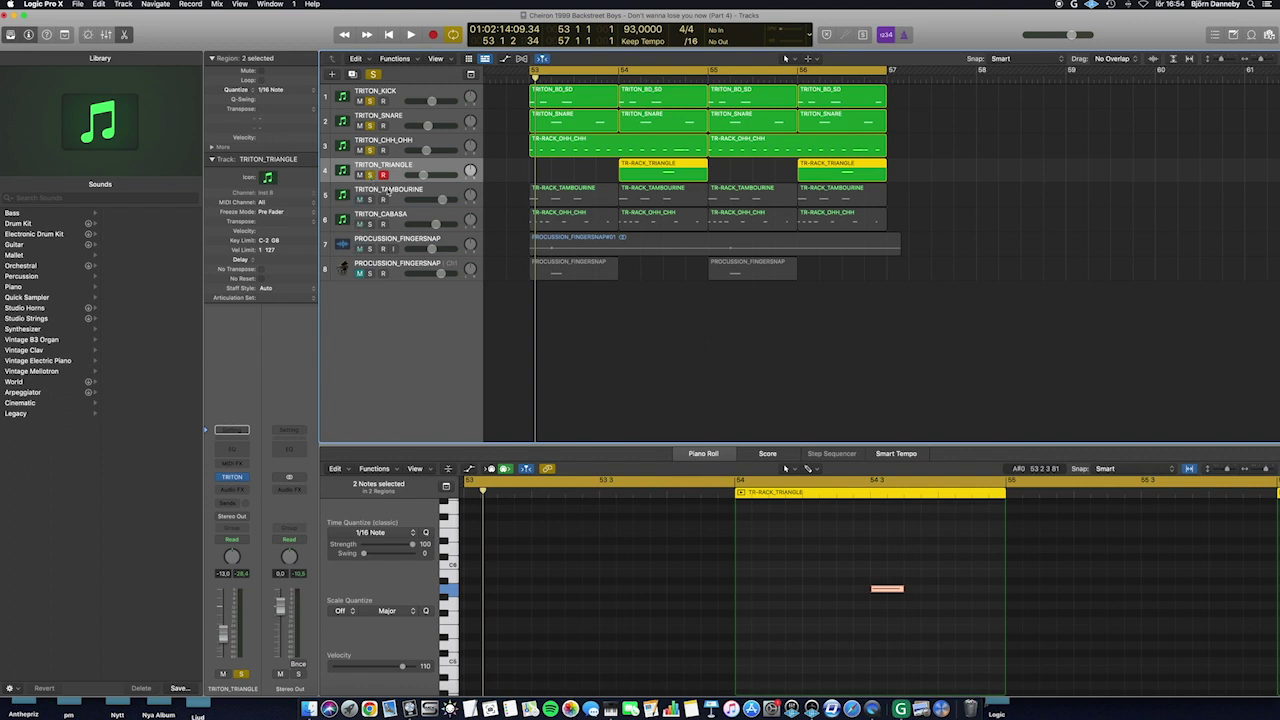
# Select the TRITON_TAMBOURINE track, then switch to Finder and preview its F#3 high-velocity and low-velocity Standard Kit samples
pyautogui.click(389, 192)
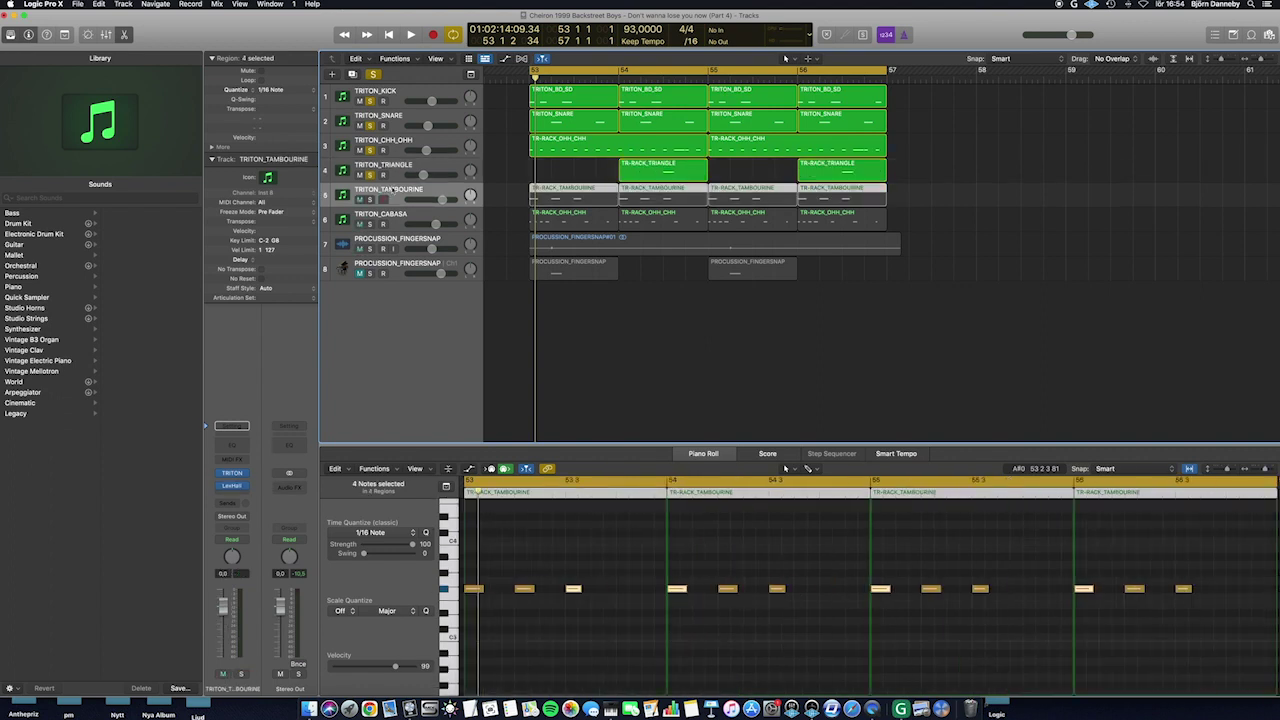
pyautogui.press('super+Tab')
pyautogui.press('Down')
pyautogui.press('space')
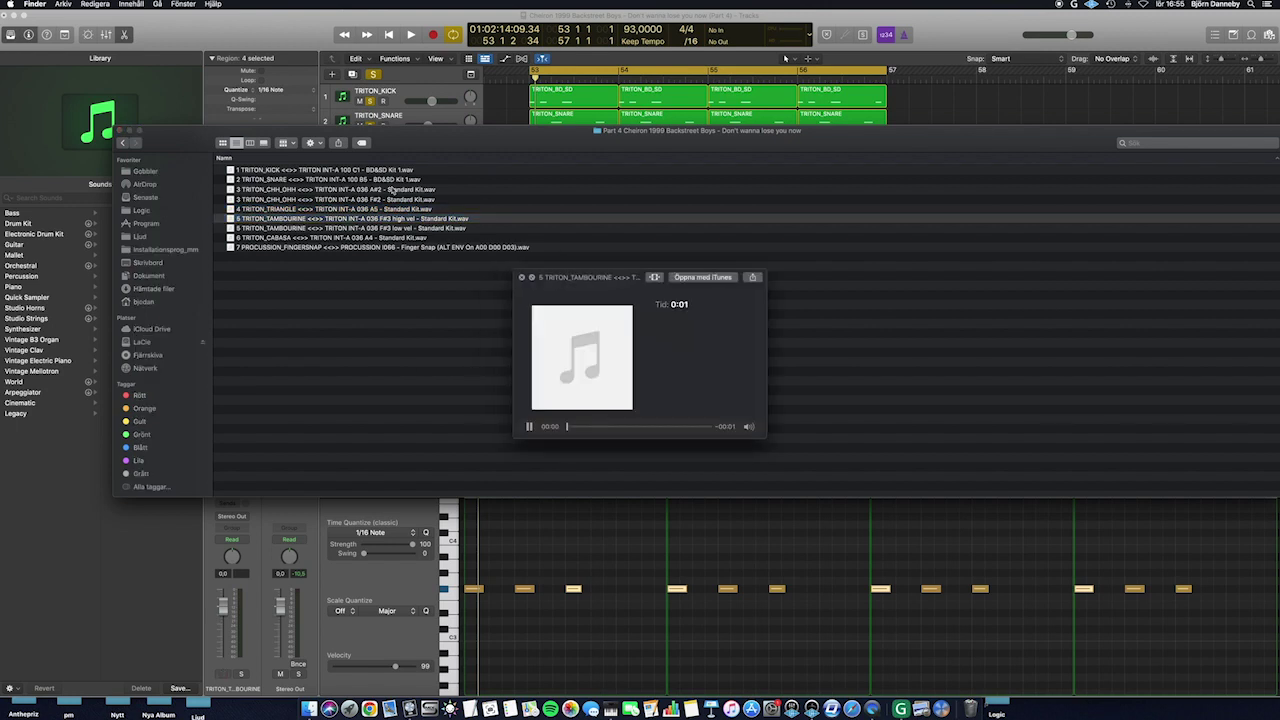
pyautogui.press('Down')
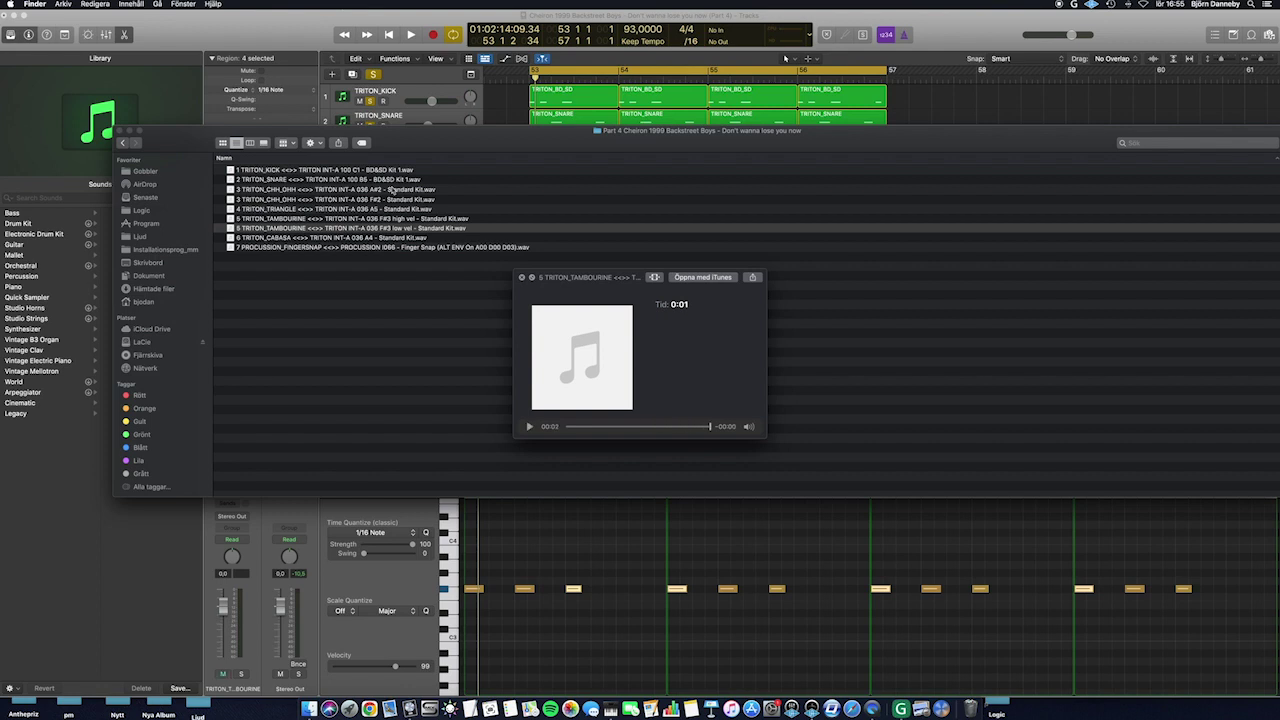
pyautogui.press('space')
pyautogui.press('space')
pyautogui.press('space')
pyautogui.press('space')
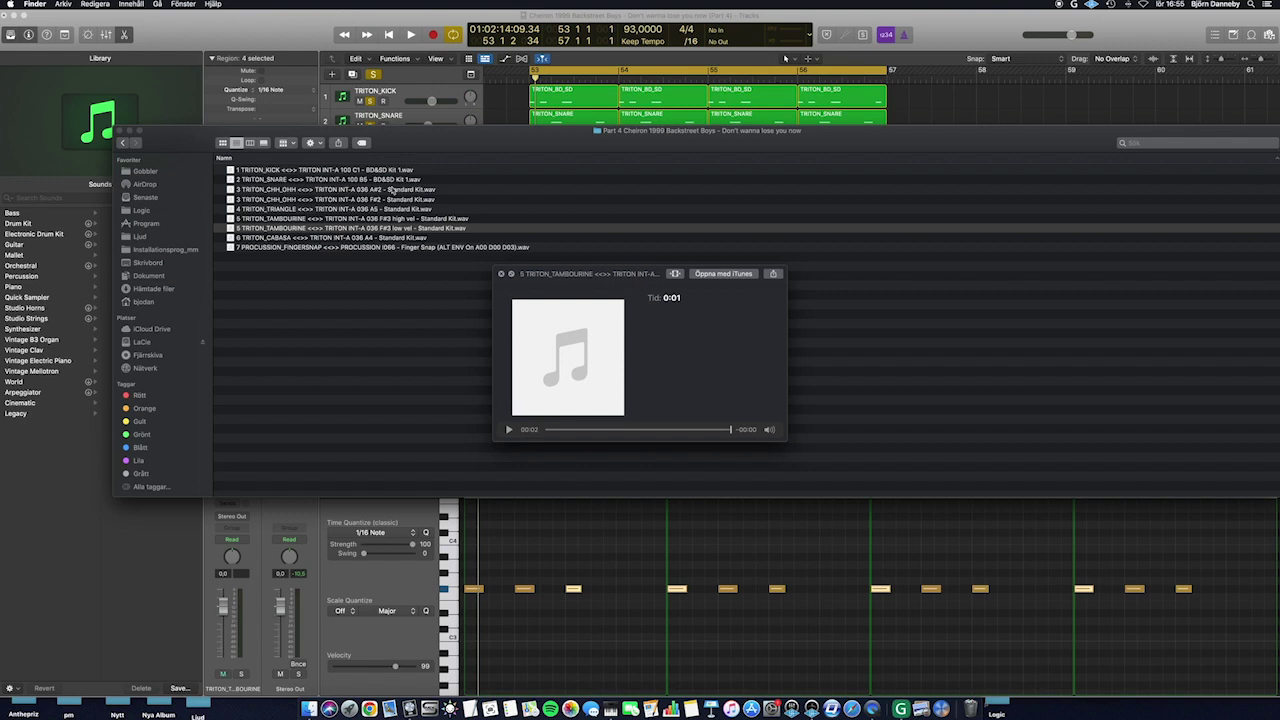
# Replay the high- and low-velocity TRITON_TAMBOURINE F#3 samples to compare them, then switch to Logic Pro X and solo the TRITON_TAMBOURINE track
pyautogui.press('Up')
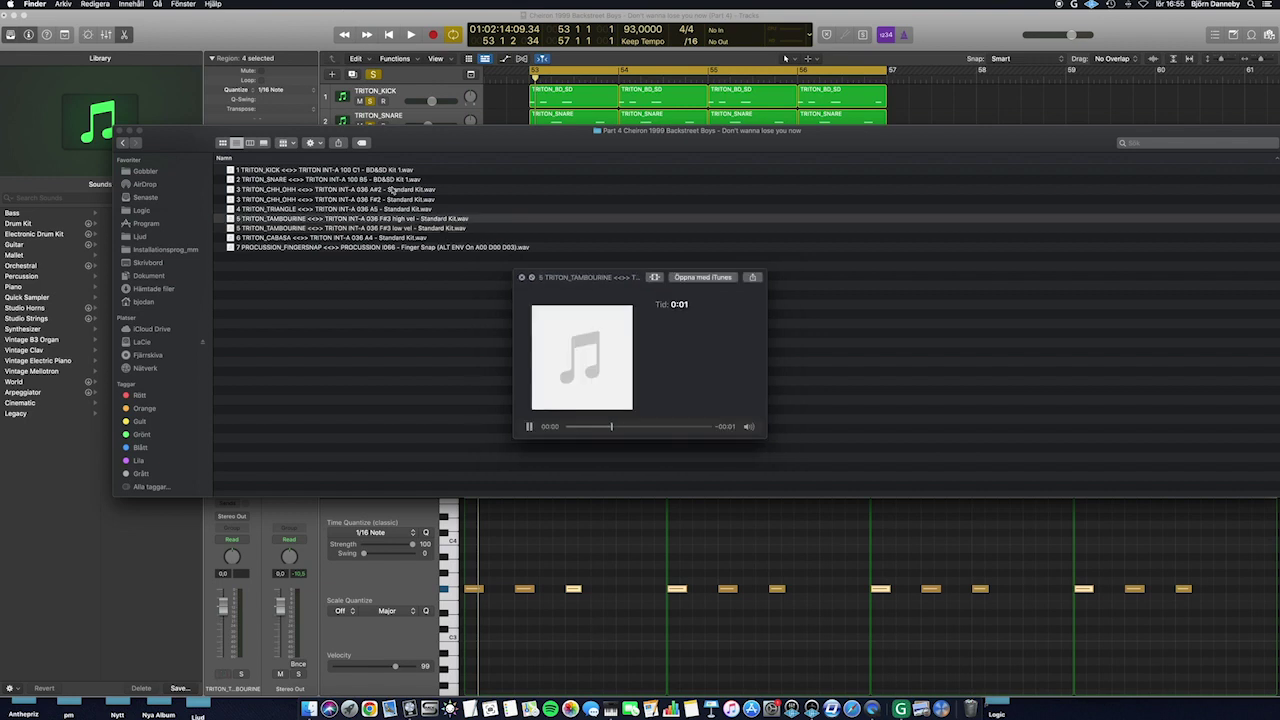
pyautogui.press('Down')
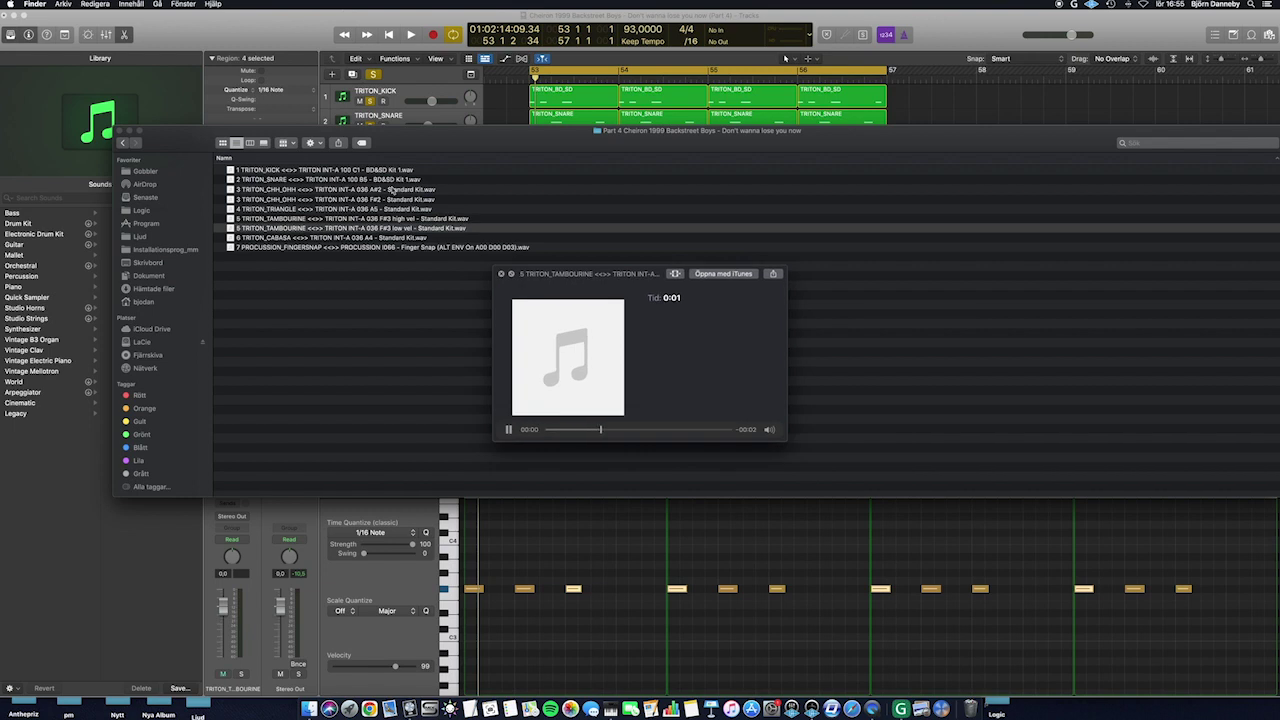
pyautogui.press('Up')
pyautogui.press('super+Tab')
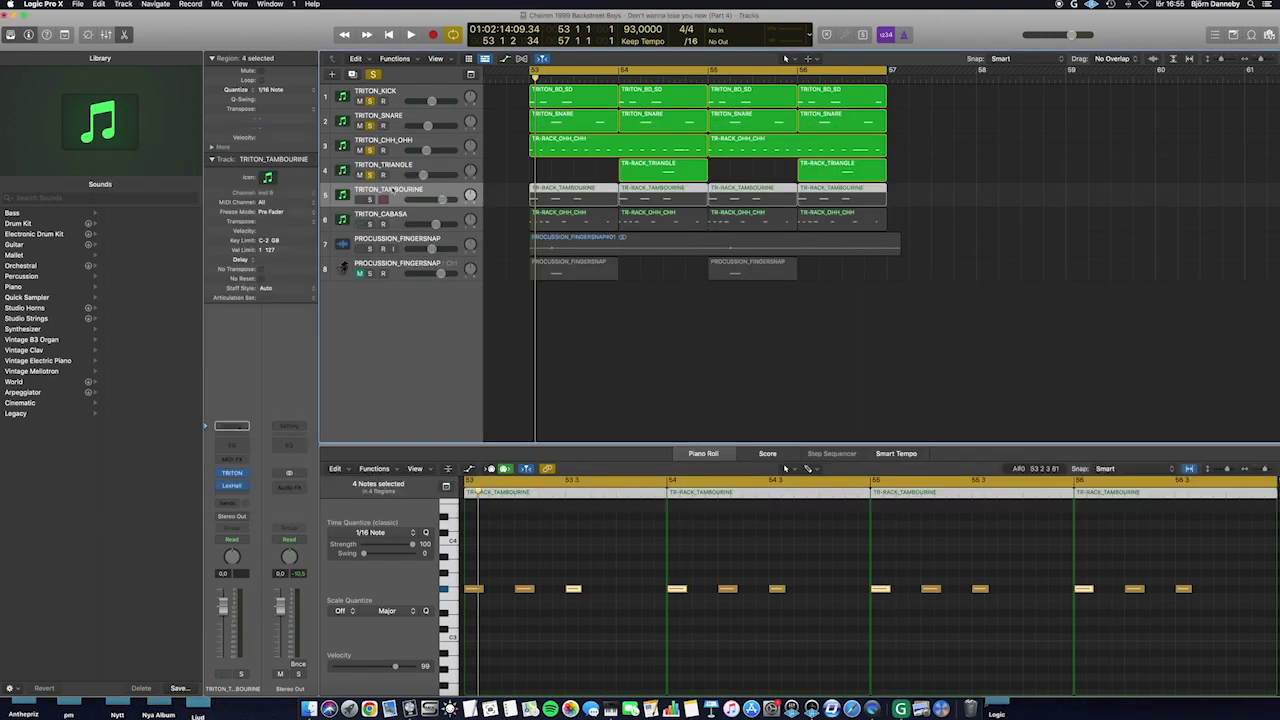
pyautogui.click(371, 200)
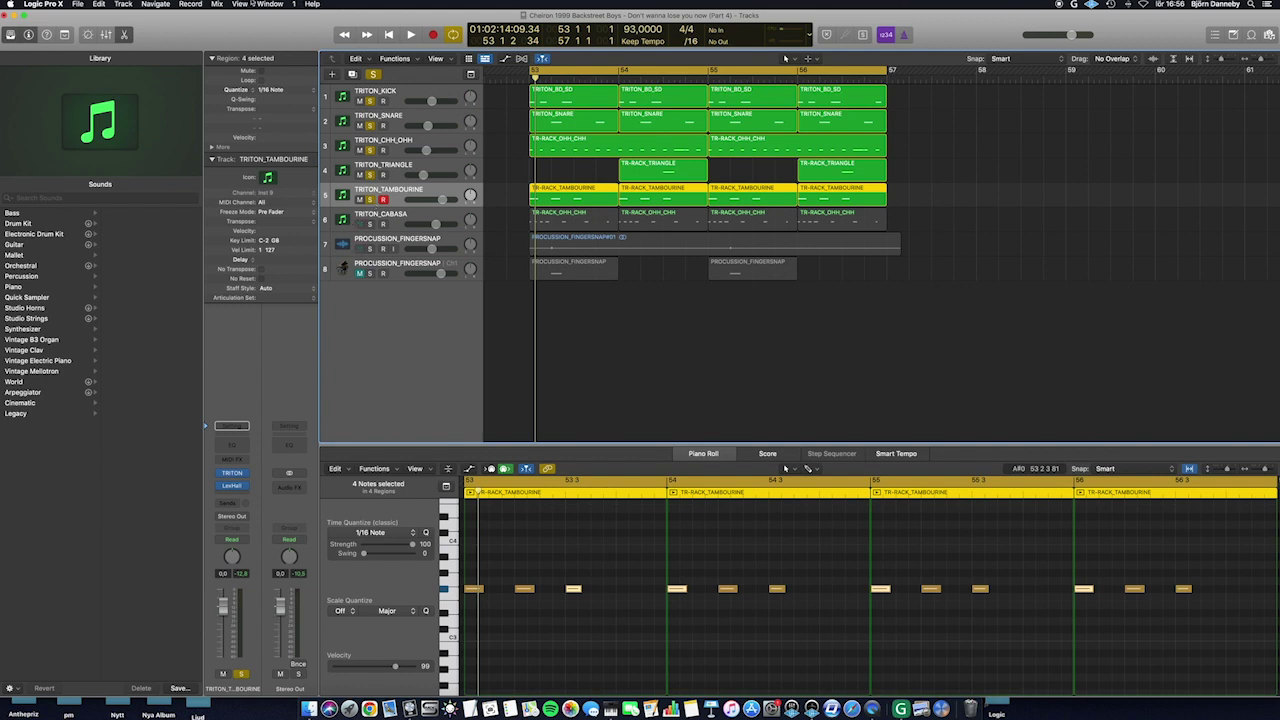
# Show the list editors, select the tambourine notes in bars 53 and 54 to check their events, and hide the list editors again
pyautogui.click(241, 4)
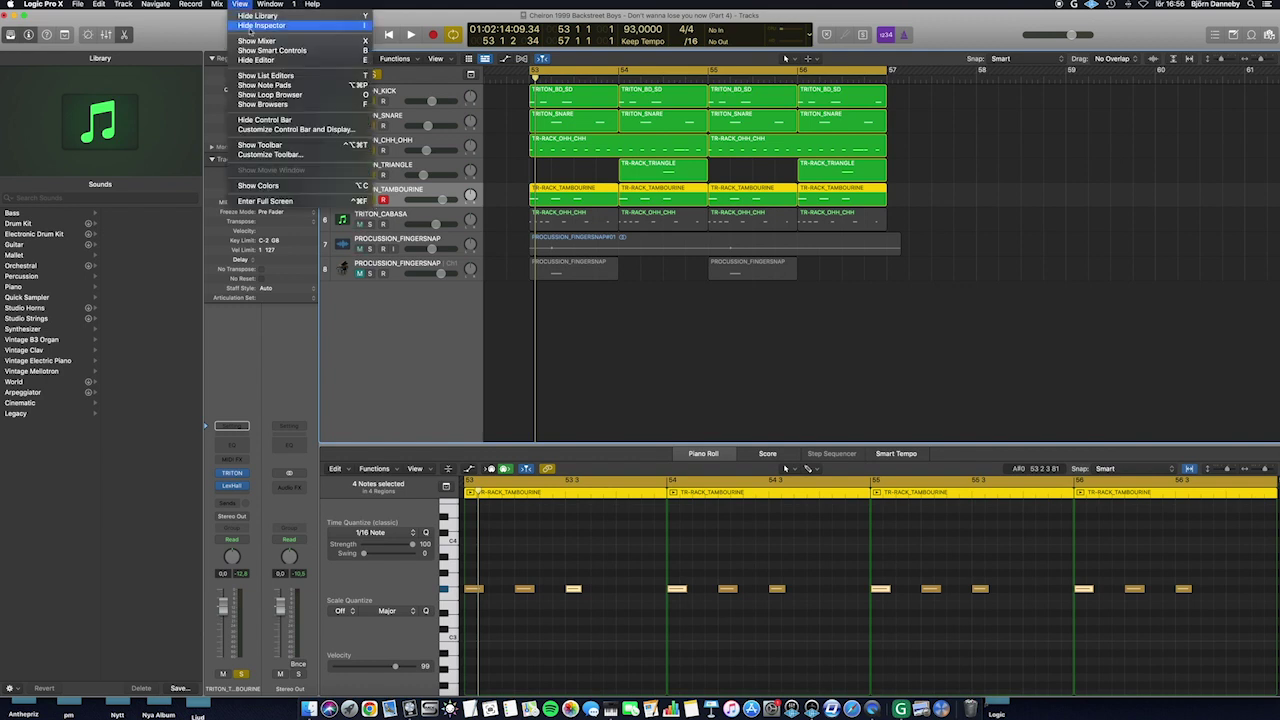
pyautogui.click(263, 76)
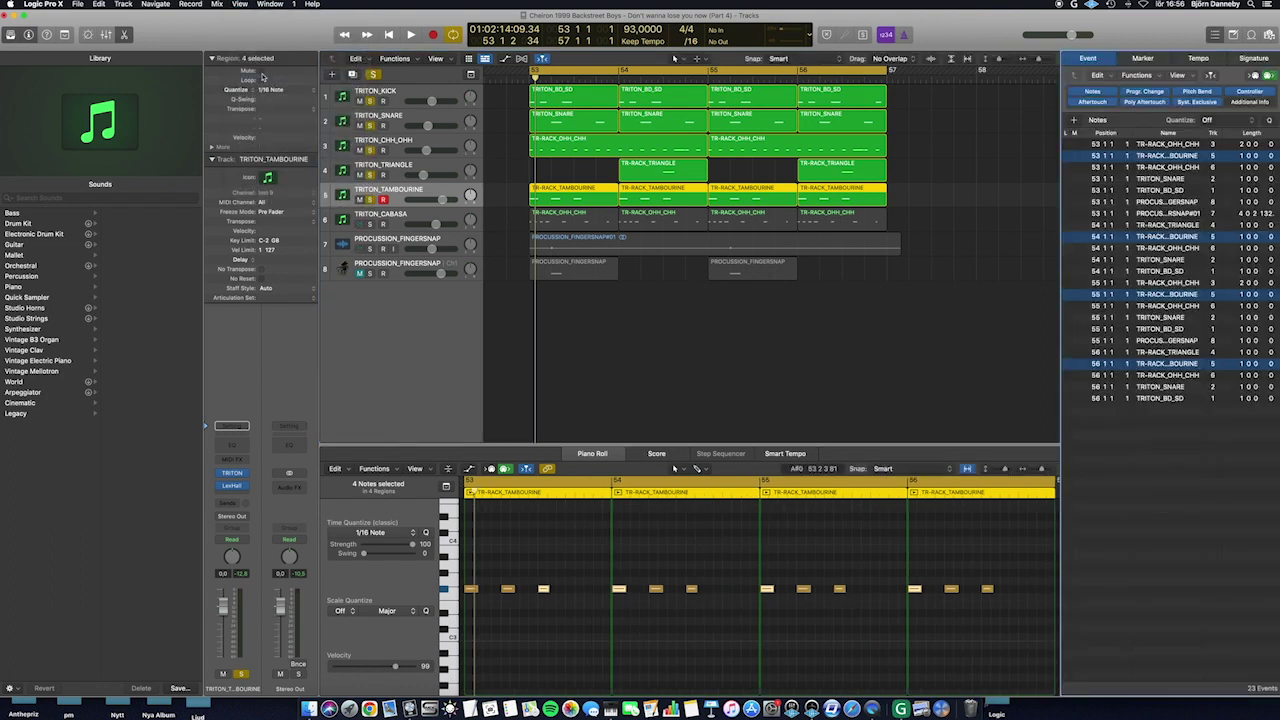
pyautogui.moveTo(471, 570); pyautogui.dragTo(726, 616)
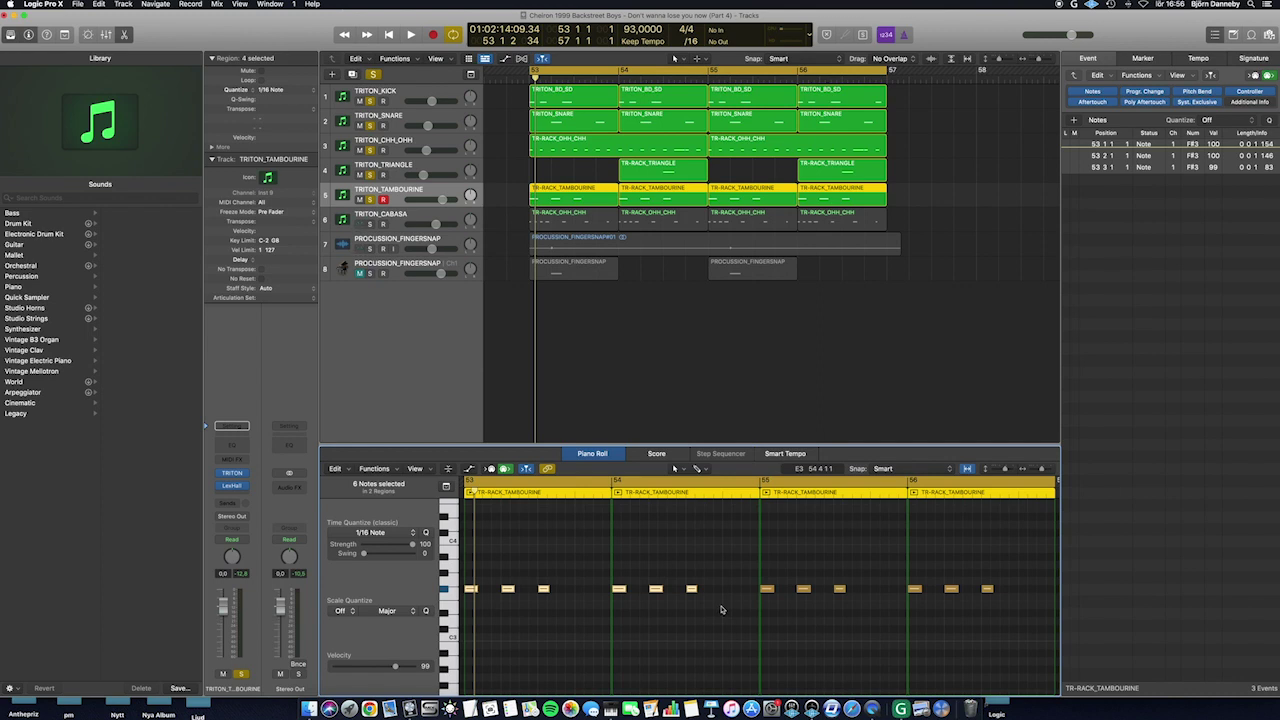
pyautogui.click(240, 4)
pyautogui.click(264, 75)
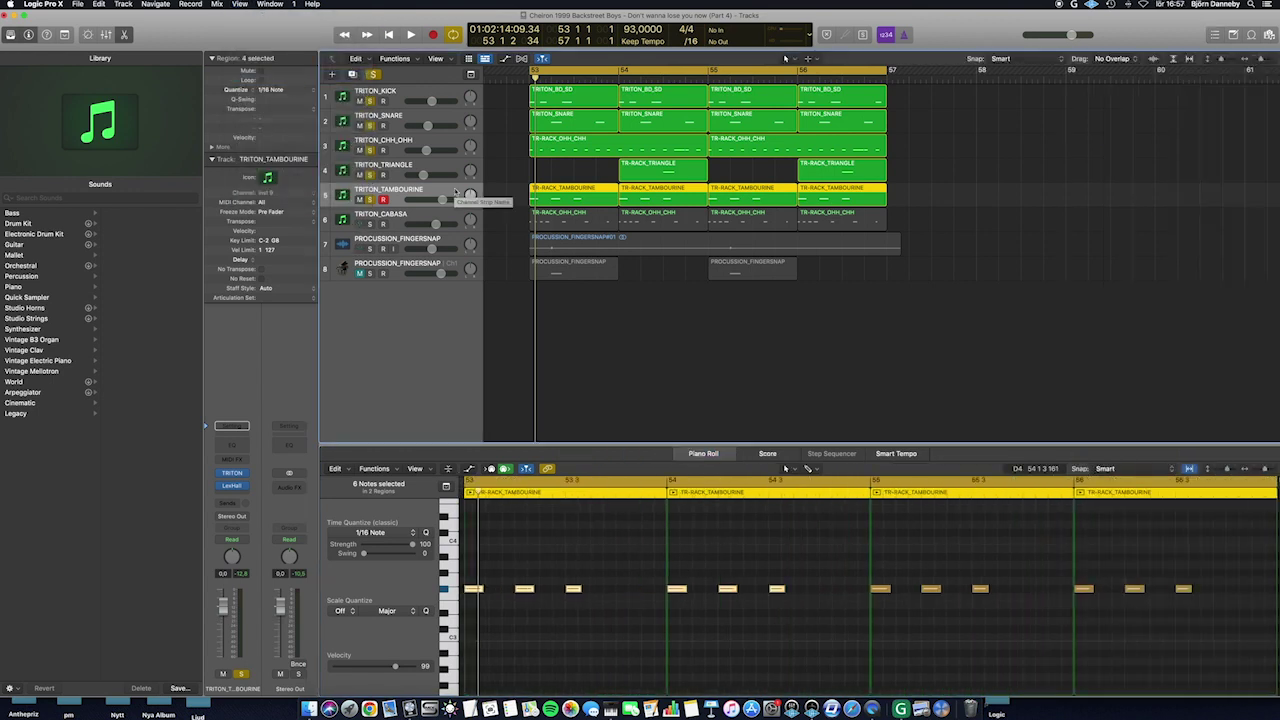
# Play the tambourine together with the other soloed drum tracks and stop playback
pyautogui.press('space')
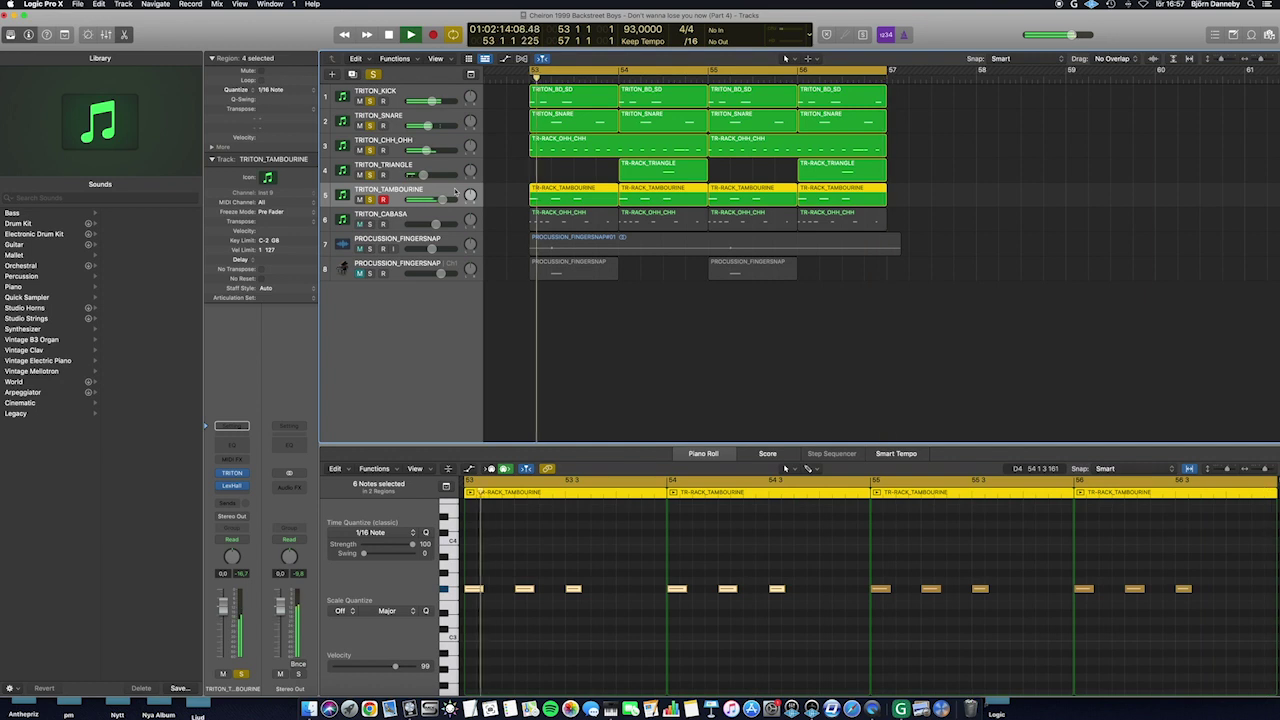
pyautogui.press('space')
# Select all tambourine notes, show the list editors, and narrow the selection to the notes in bar 53 to examine their velocities
pyautogui.moveTo(468, 610); pyautogui.dragTo(1226, 562)
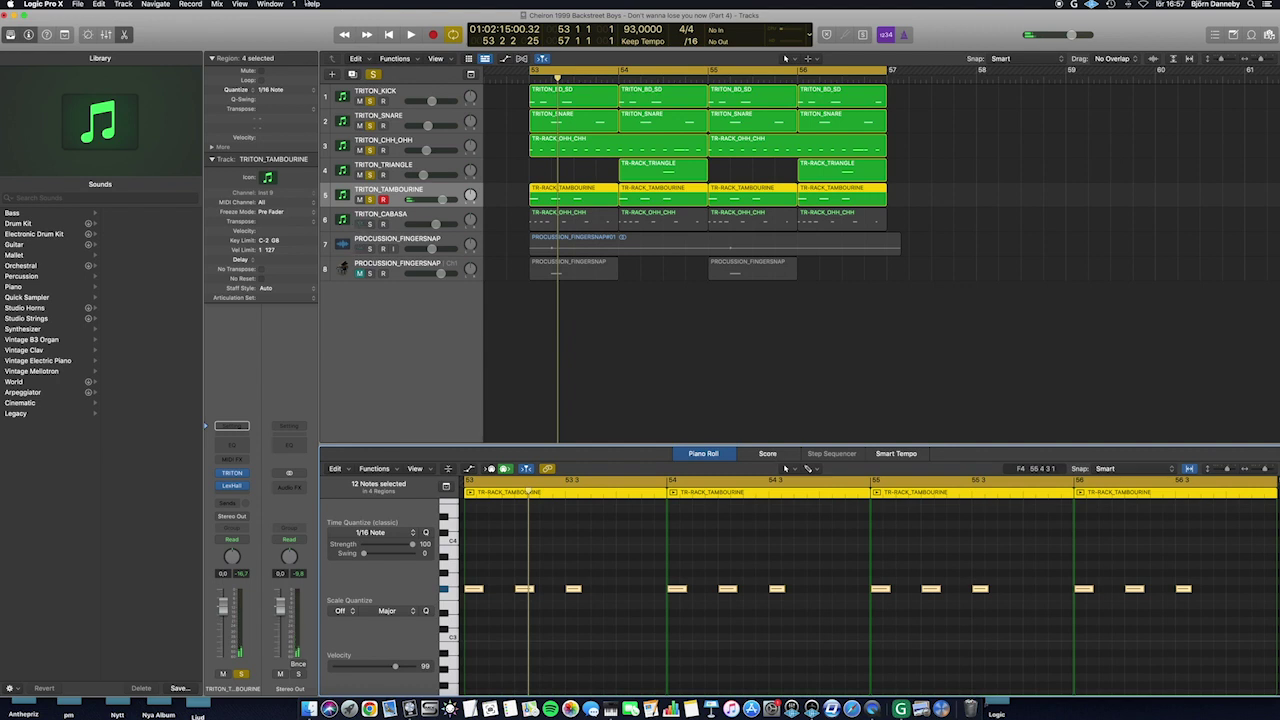
pyautogui.click(241, 4)
pyautogui.moveTo(218, 4)
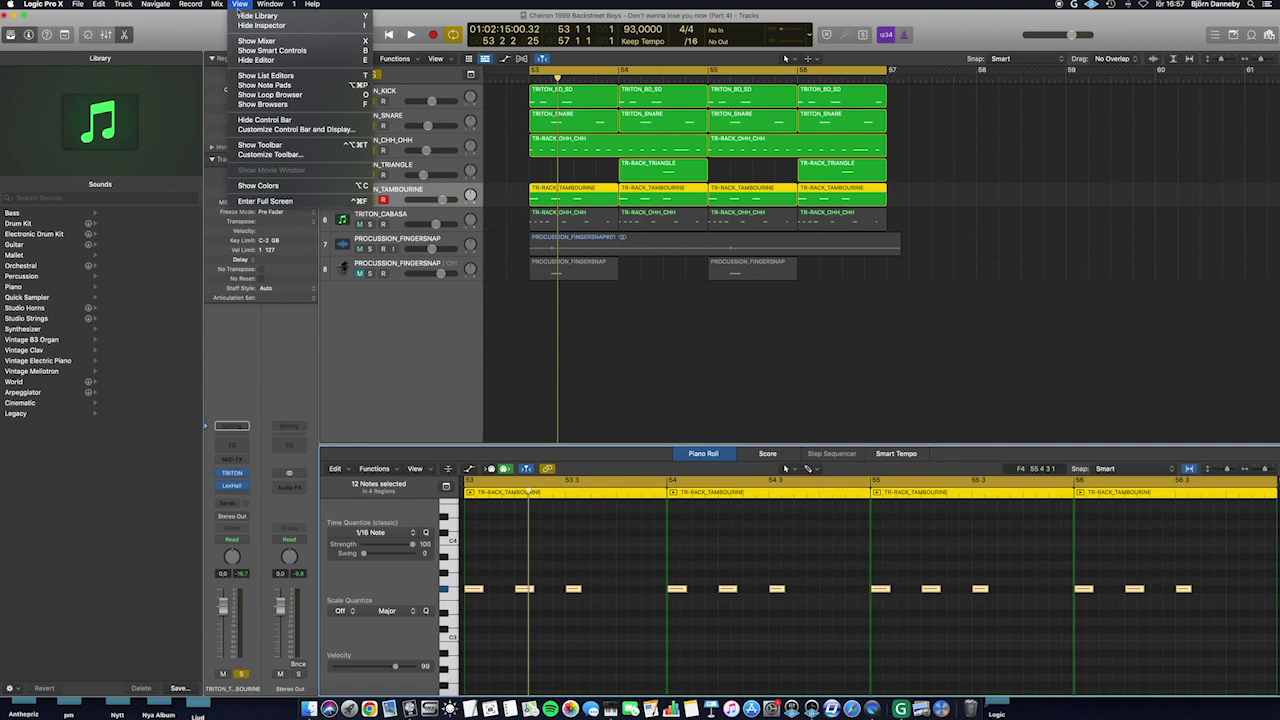
pyautogui.click(297, 76)
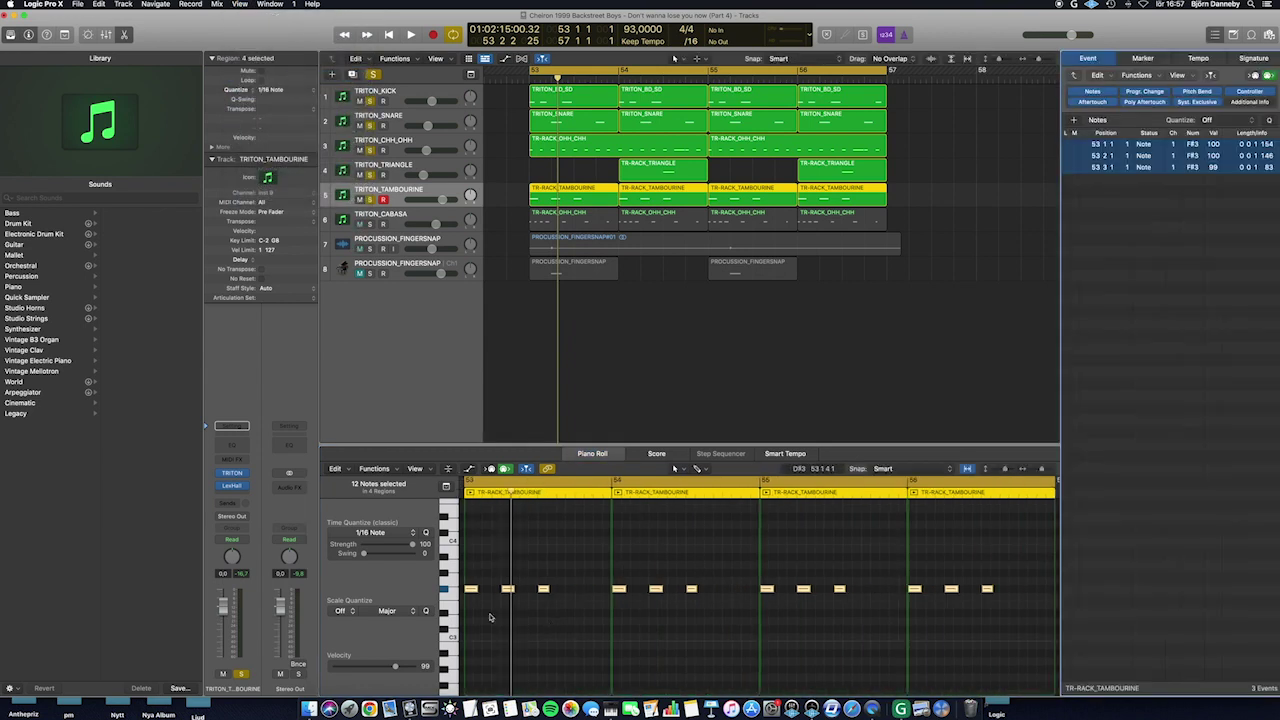
pyautogui.moveTo(472, 608); pyautogui.dragTo(1003, 587)
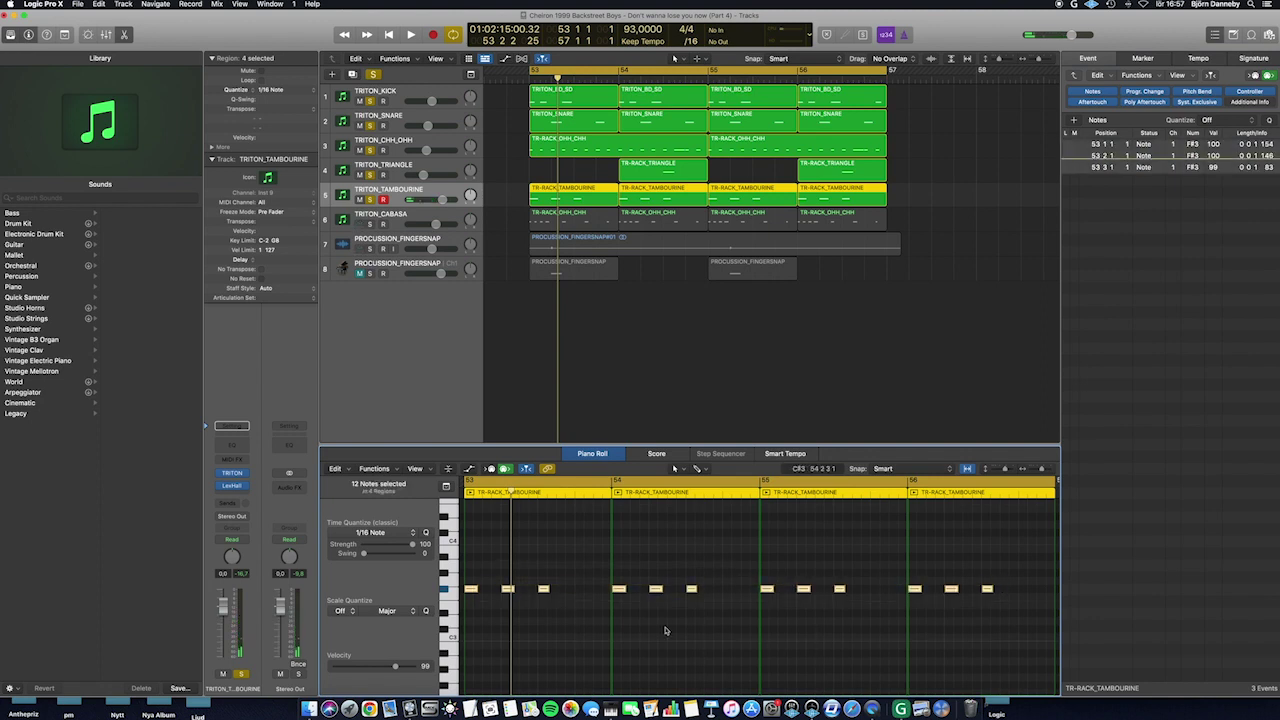
pyautogui.click(560, 622)
pyautogui.moveTo(560, 618); pyautogui.dragTo(471, 580)
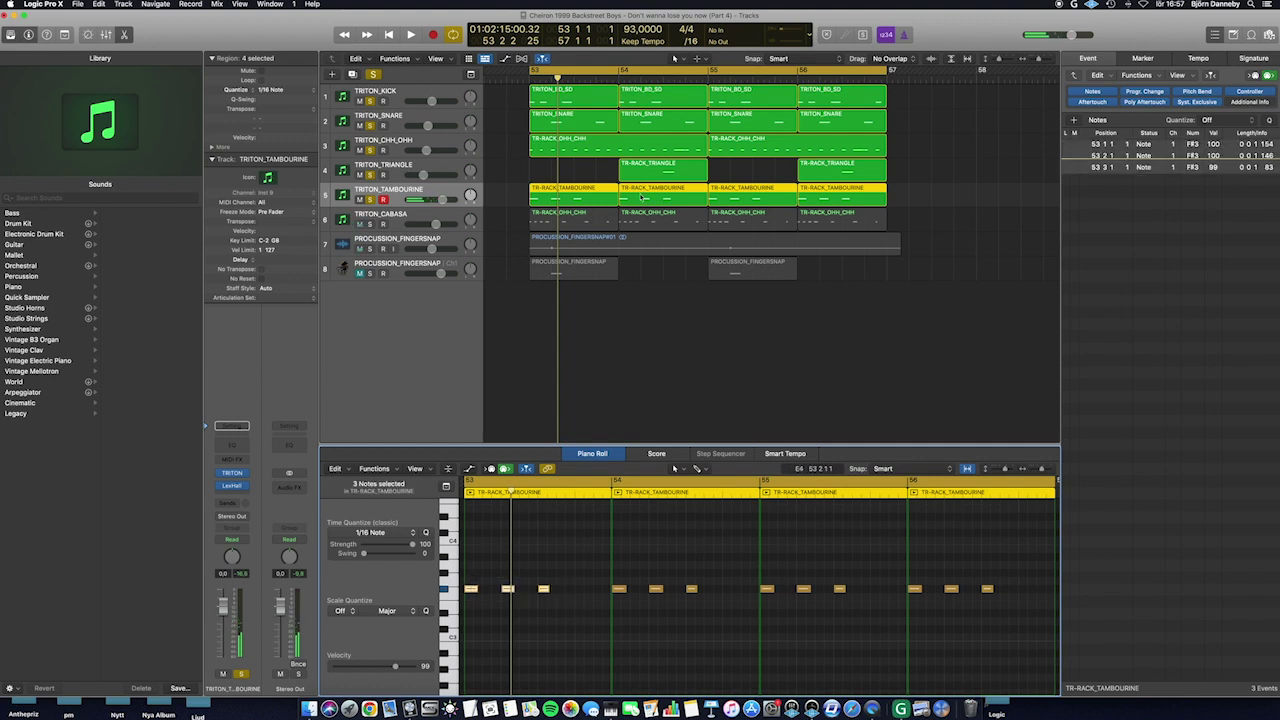
# Go through the tambourine regions in bars 53 to 56 one by one to compare their note events, then clear the region selection
pyautogui.click(515, 191)
pyautogui.click(576, 195)
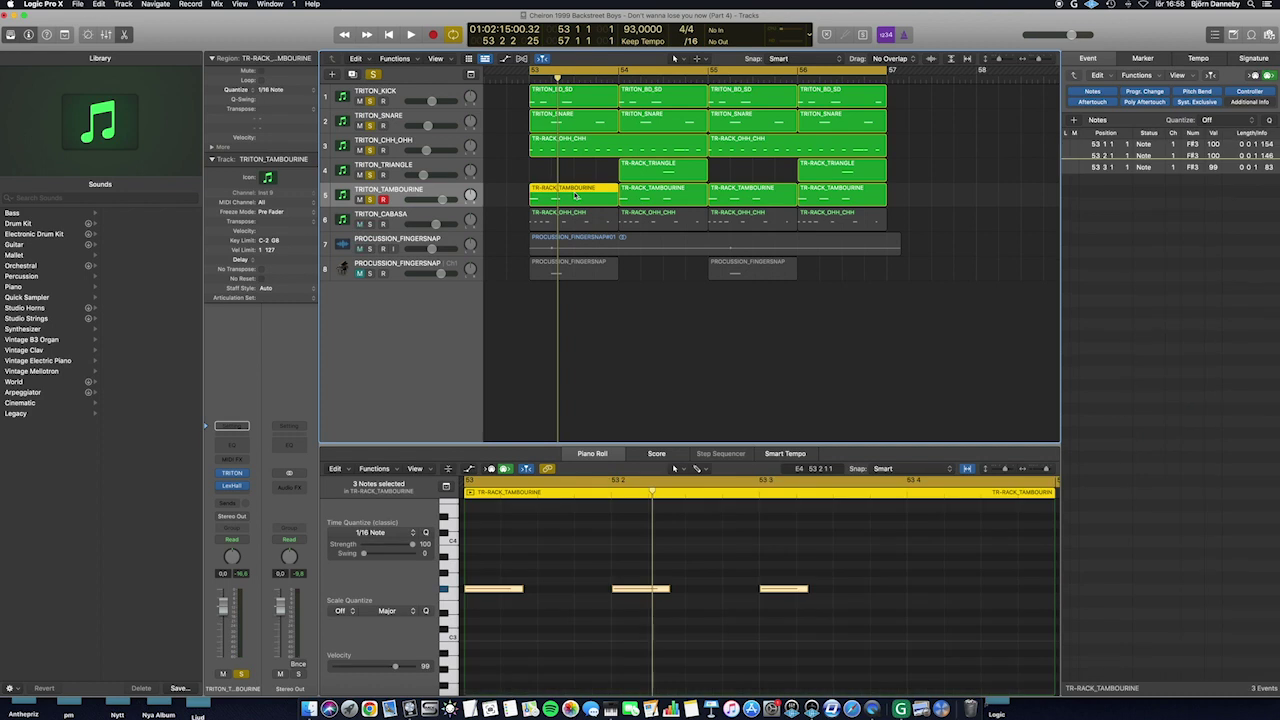
pyautogui.click(666, 200)
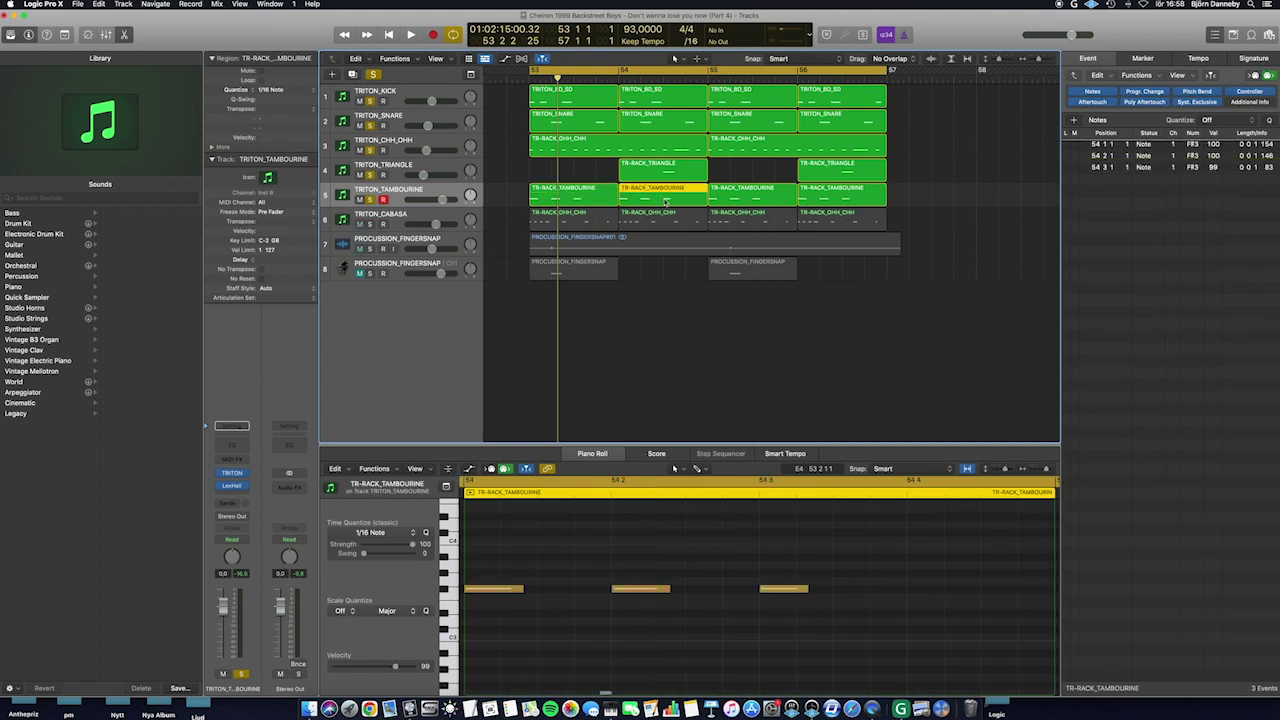
pyautogui.click(735, 205)
pyautogui.click(859, 196)
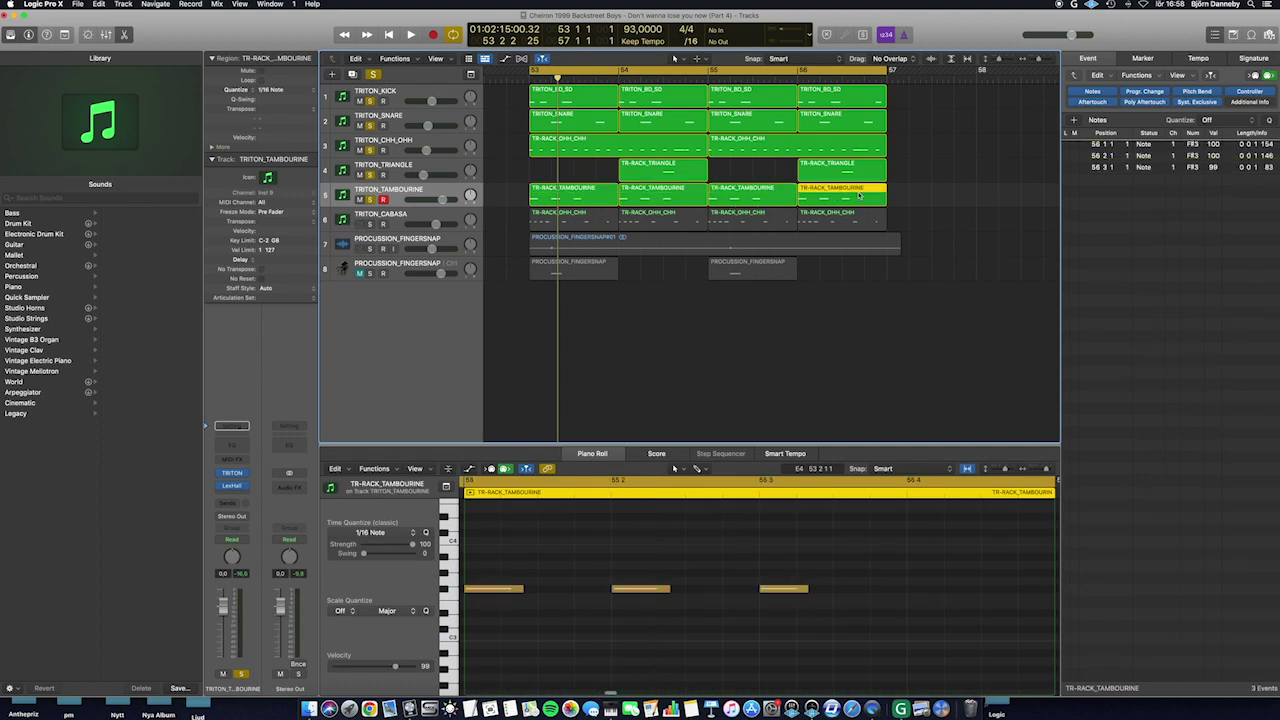
pyautogui.click(607, 198)
pyautogui.click(511, 201)
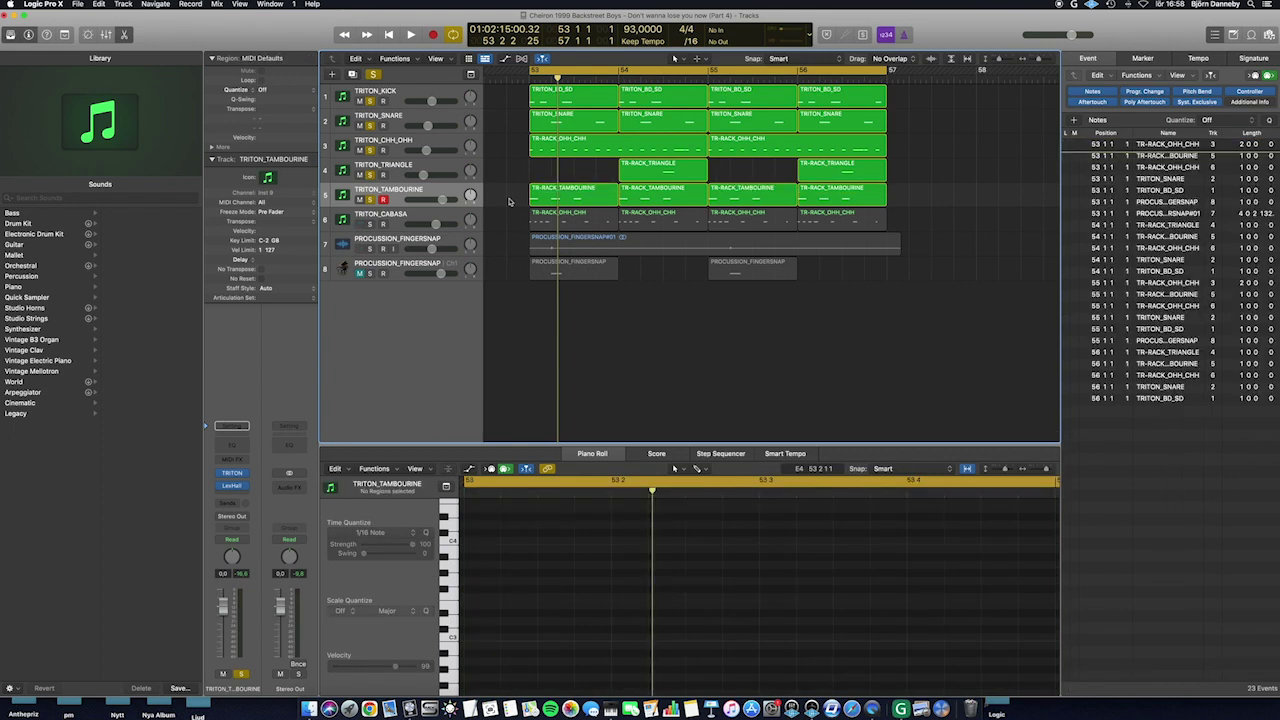
# Select and solo the TRITON_CABASA track, then switch to Finder and preview the TRITON_CABASA A4 Standard Kit sample
pyautogui.click(421, 217)
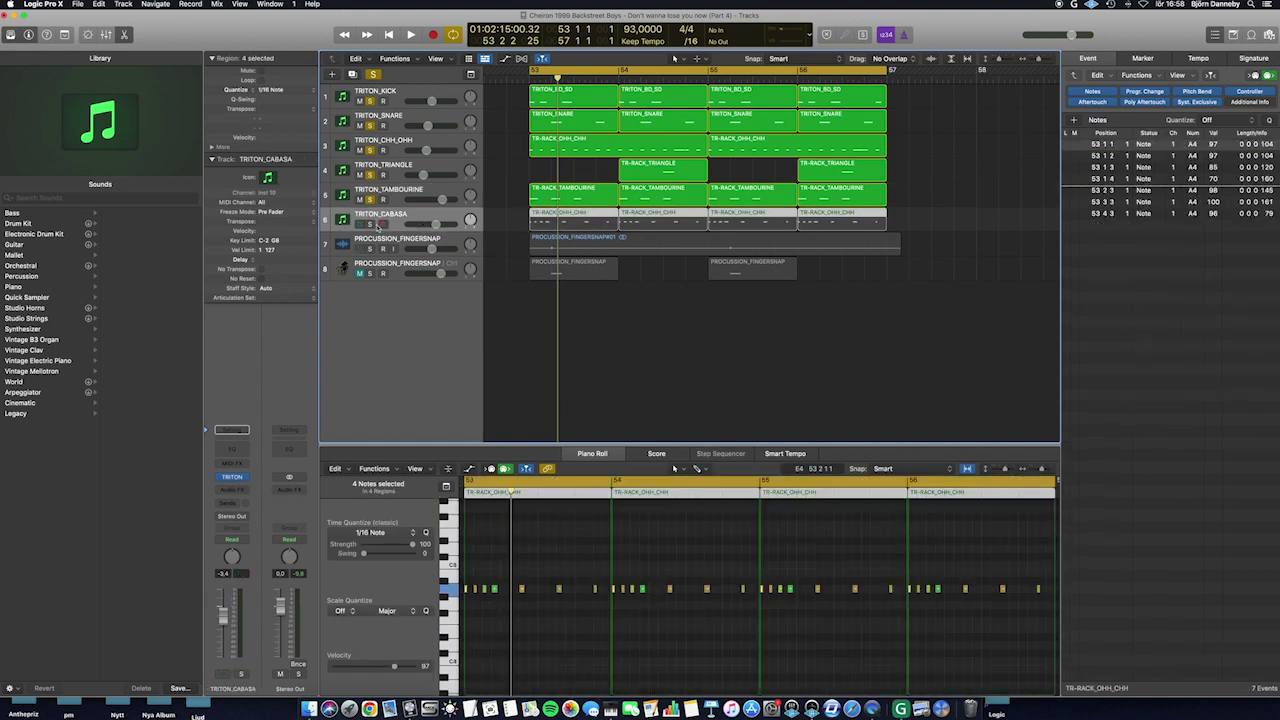
pyautogui.click(370, 224)
pyautogui.press('super+Tab')
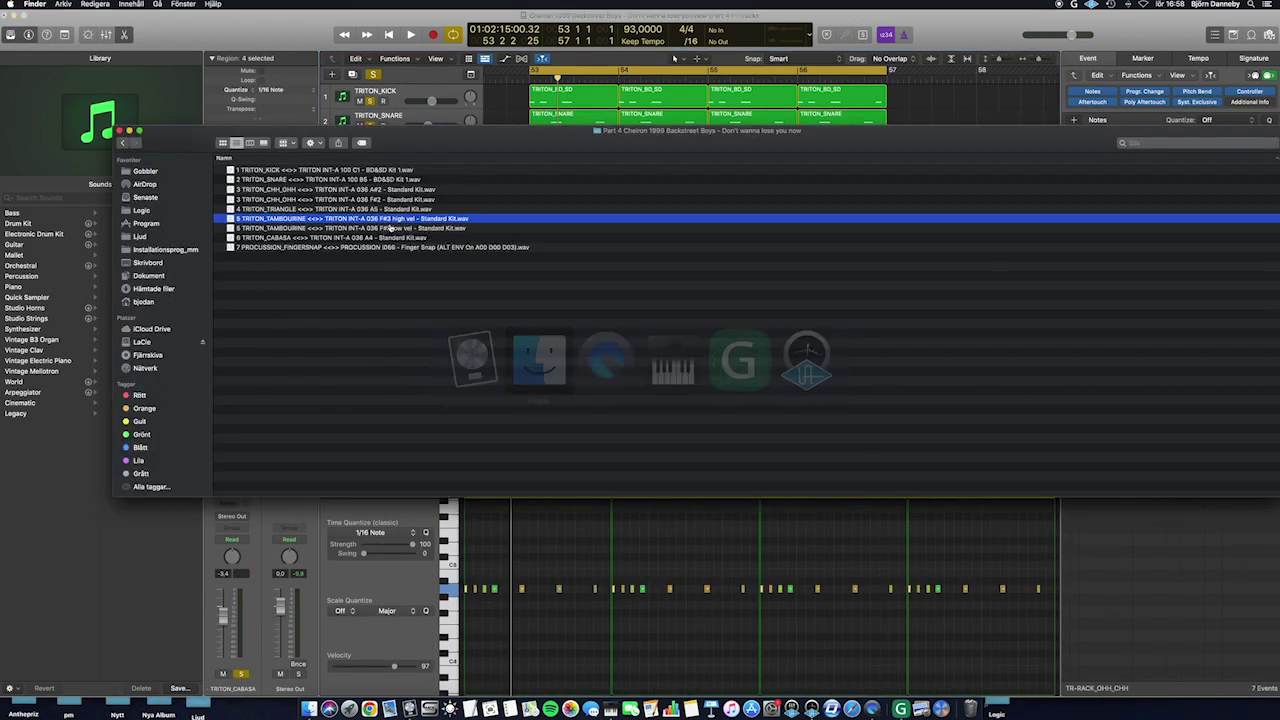
pyautogui.click(349, 237)
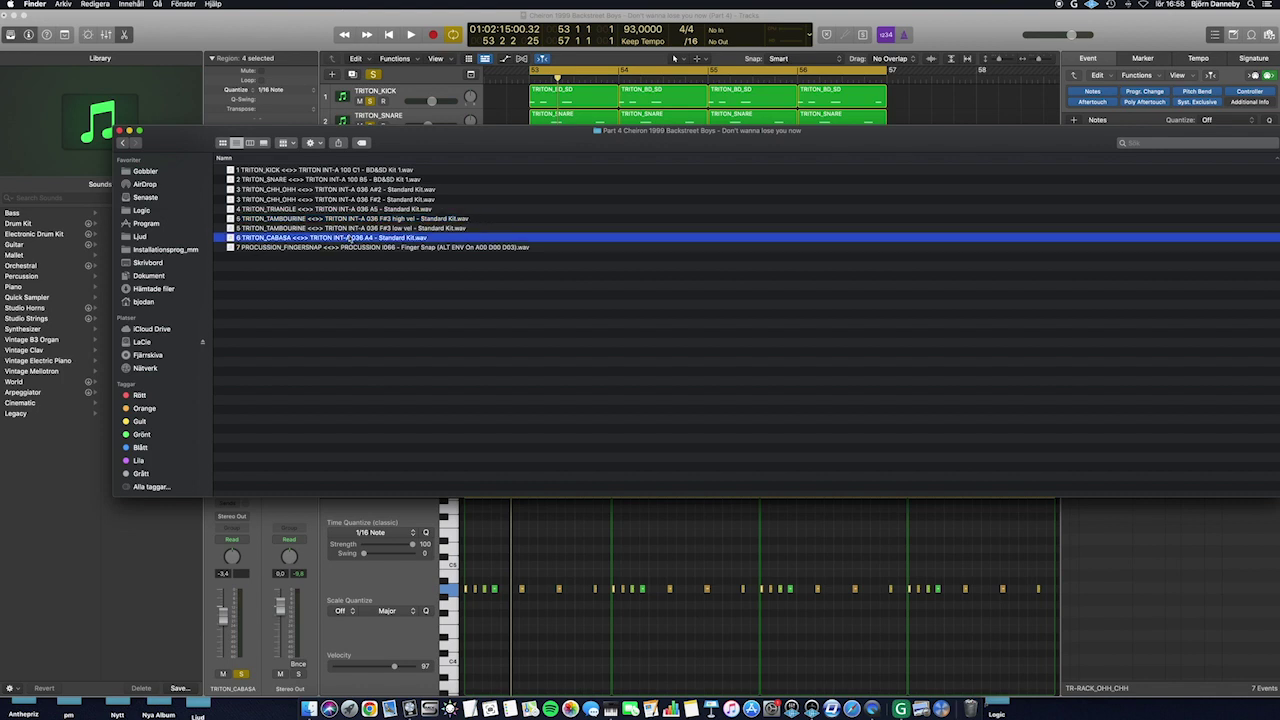
pyautogui.press('space')
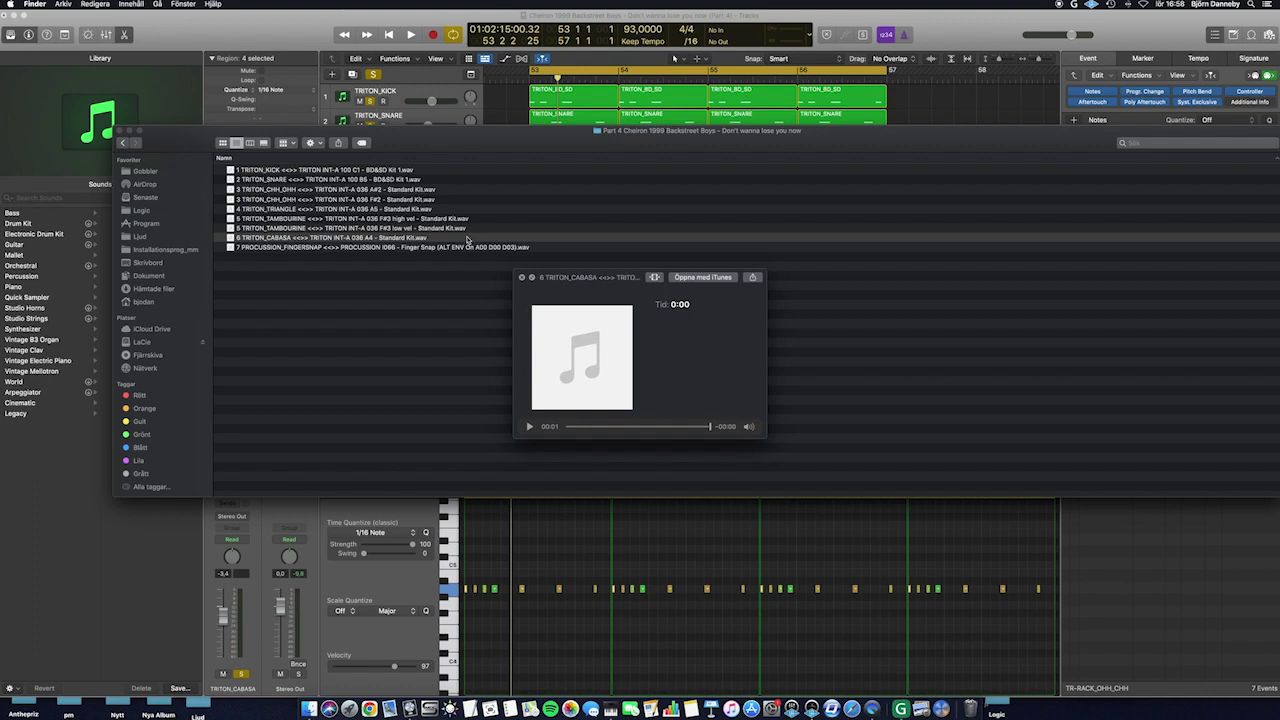
# Switch to Logic Pro X, check the cabasa track's TRITON instrument, and play the track with the other soloed drums
pyautogui.press('super+Tab')
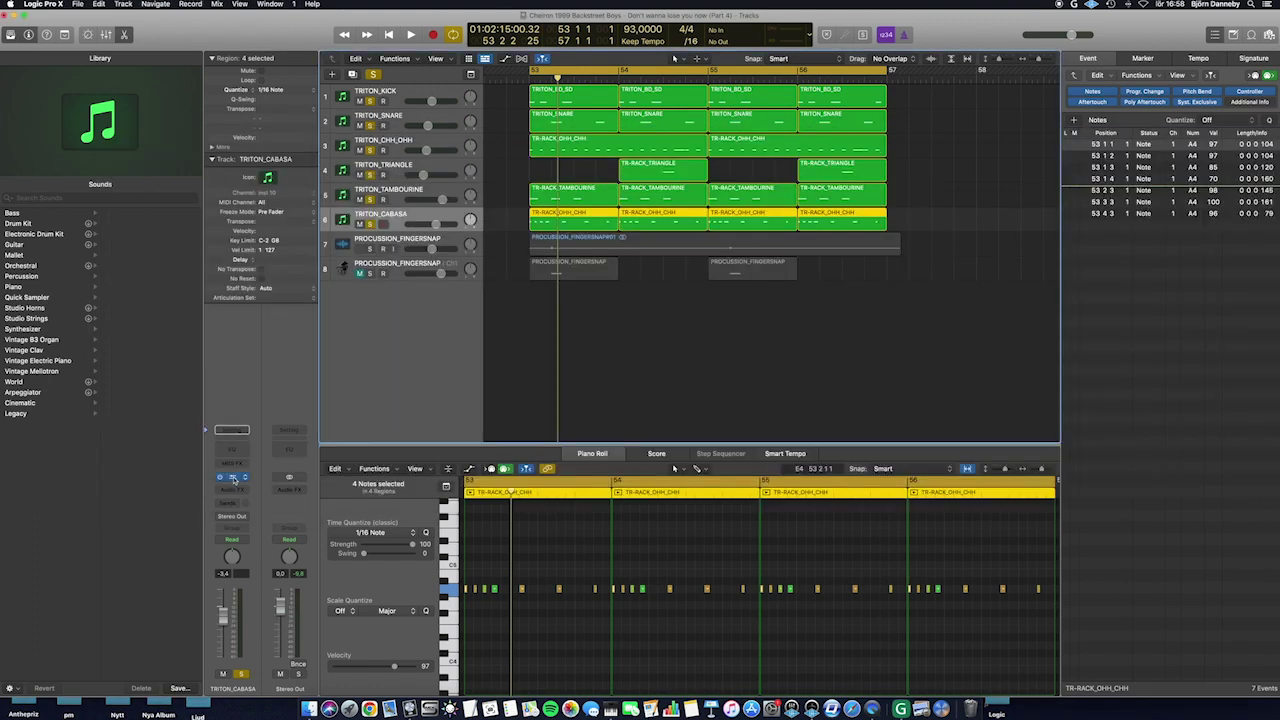
pyautogui.click(233, 478)
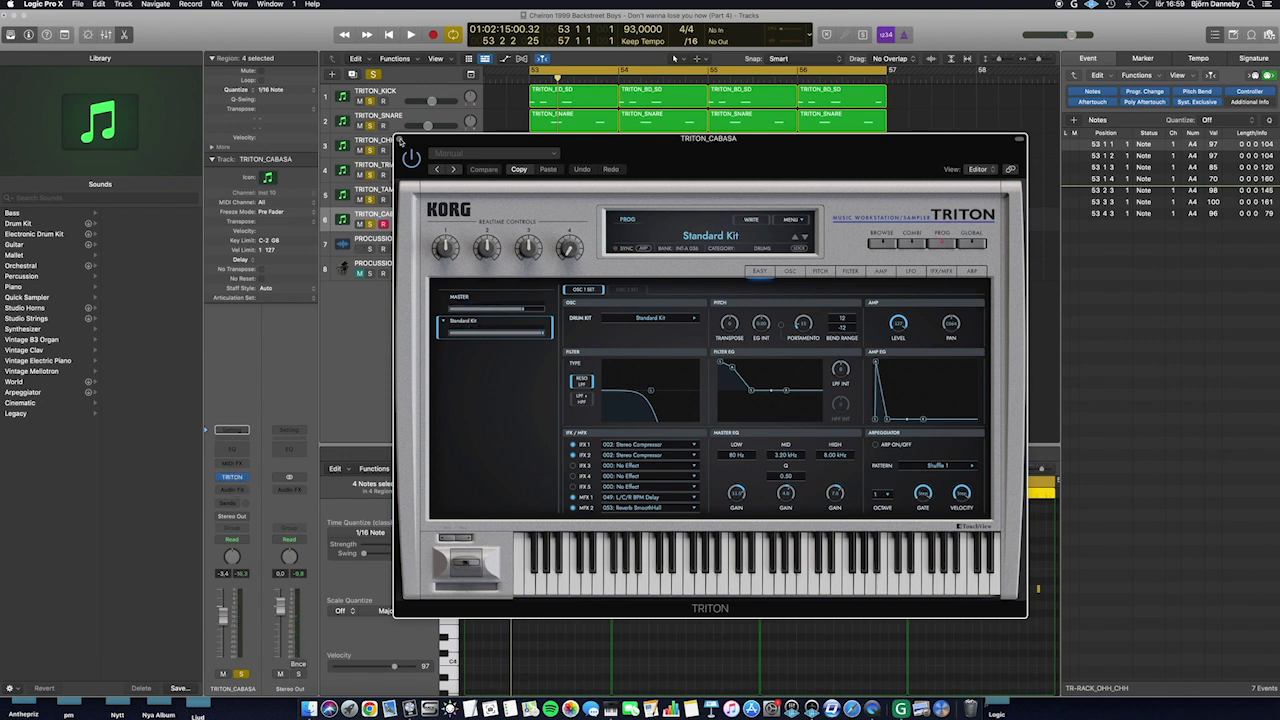
pyautogui.click(401, 140)
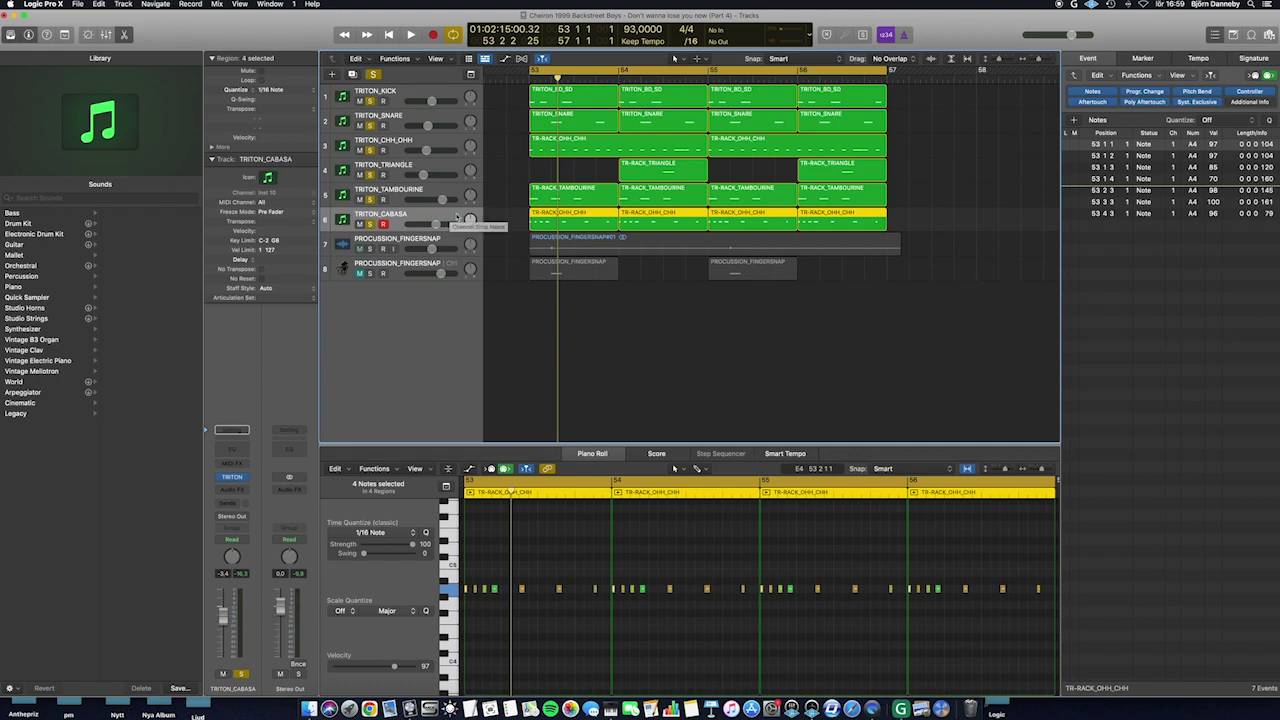
pyautogui.press('space')
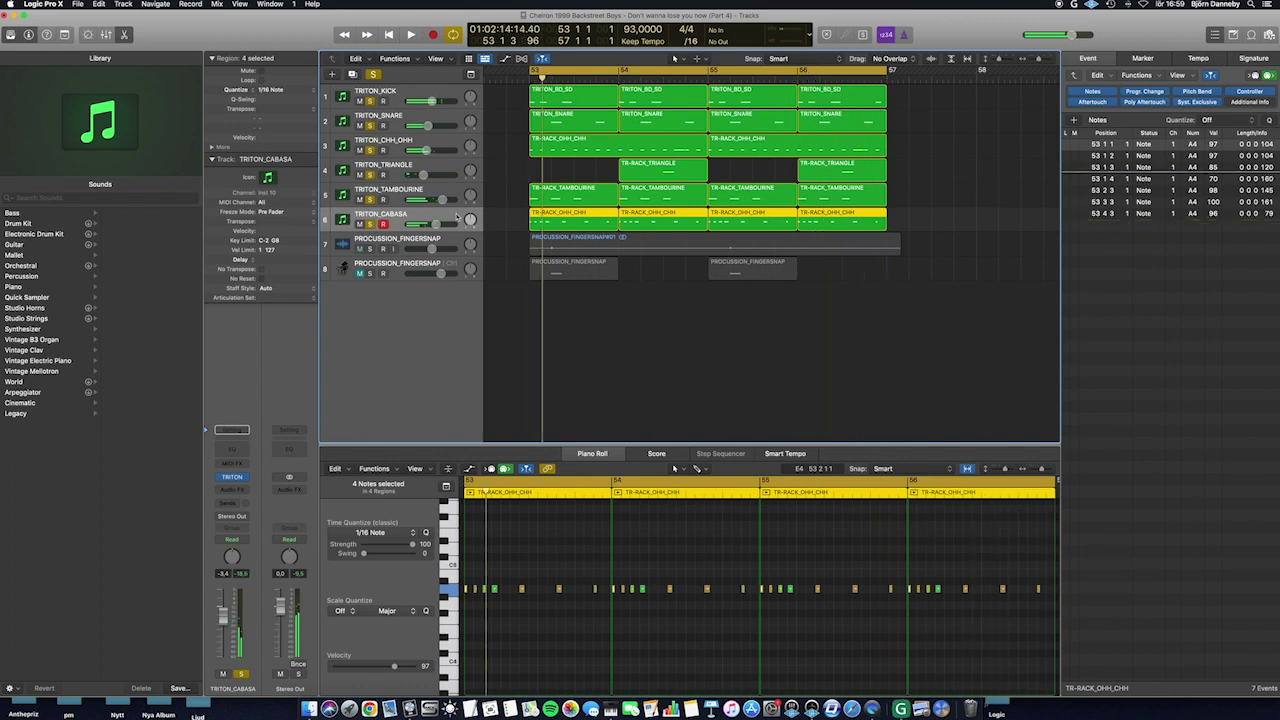
# Select the cabasa region in bar 53, examine its first four notes and the whole pattern, and close the Piano Roll
pyautogui.click(530, 223)
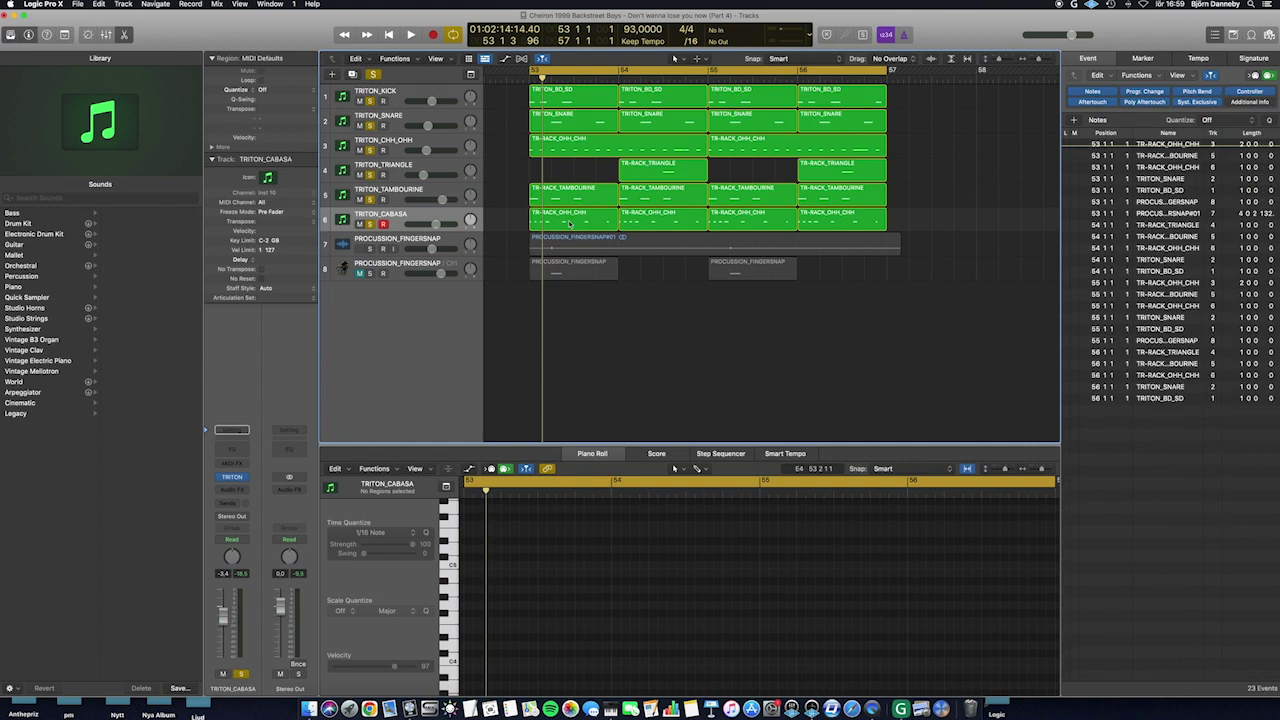
pyautogui.click(570, 222)
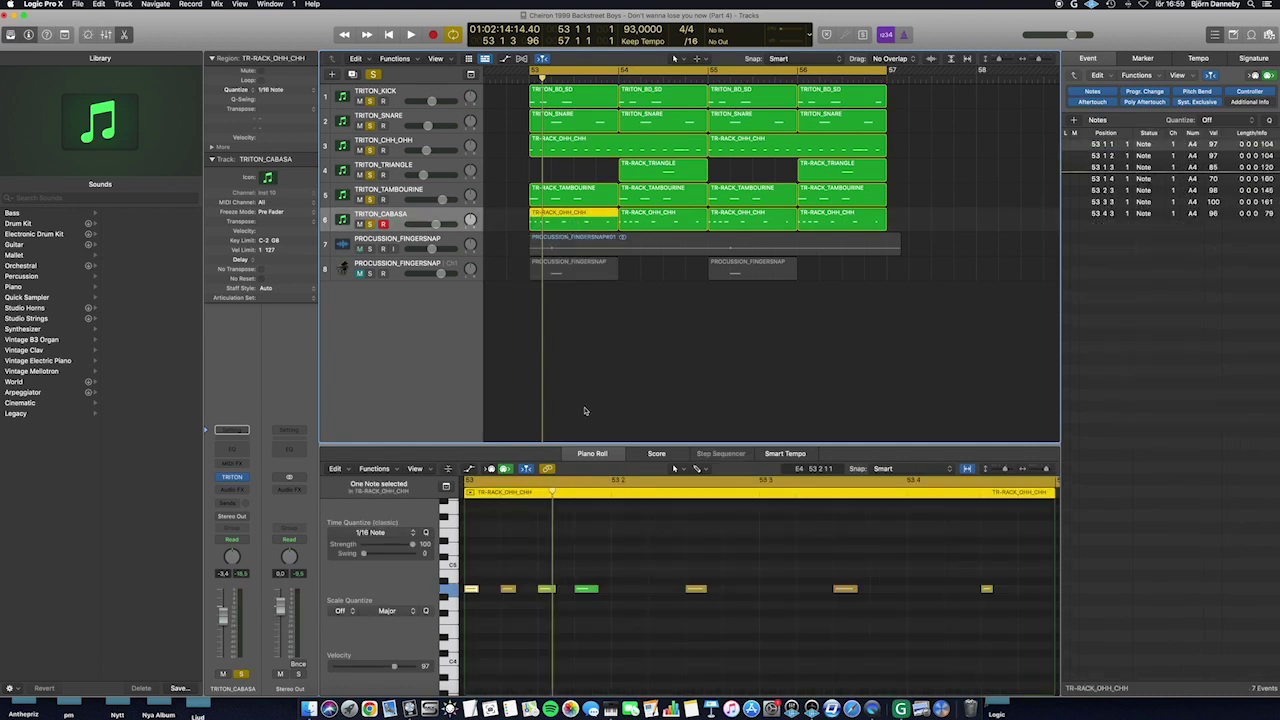
pyautogui.moveTo(472, 608); pyautogui.dragTo(674, 551)
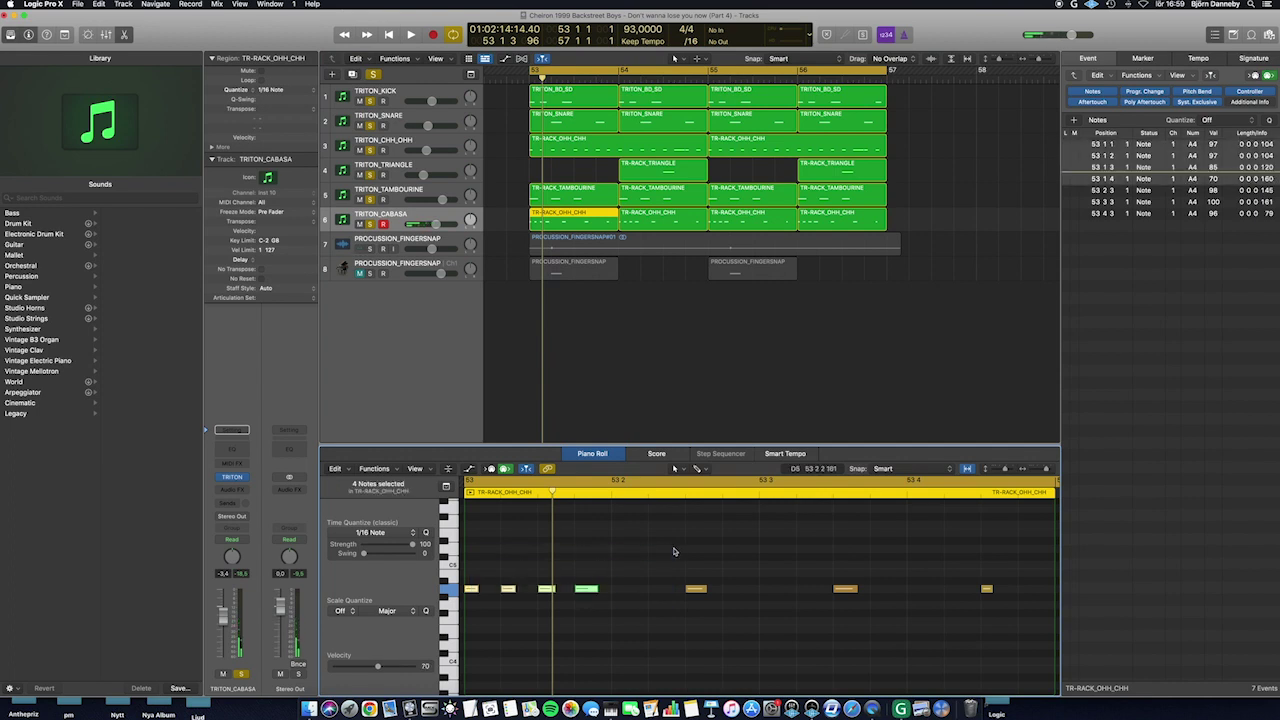
pyautogui.moveTo(469, 608); pyautogui.dragTo(1010, 566)
pyautogui.press('p')
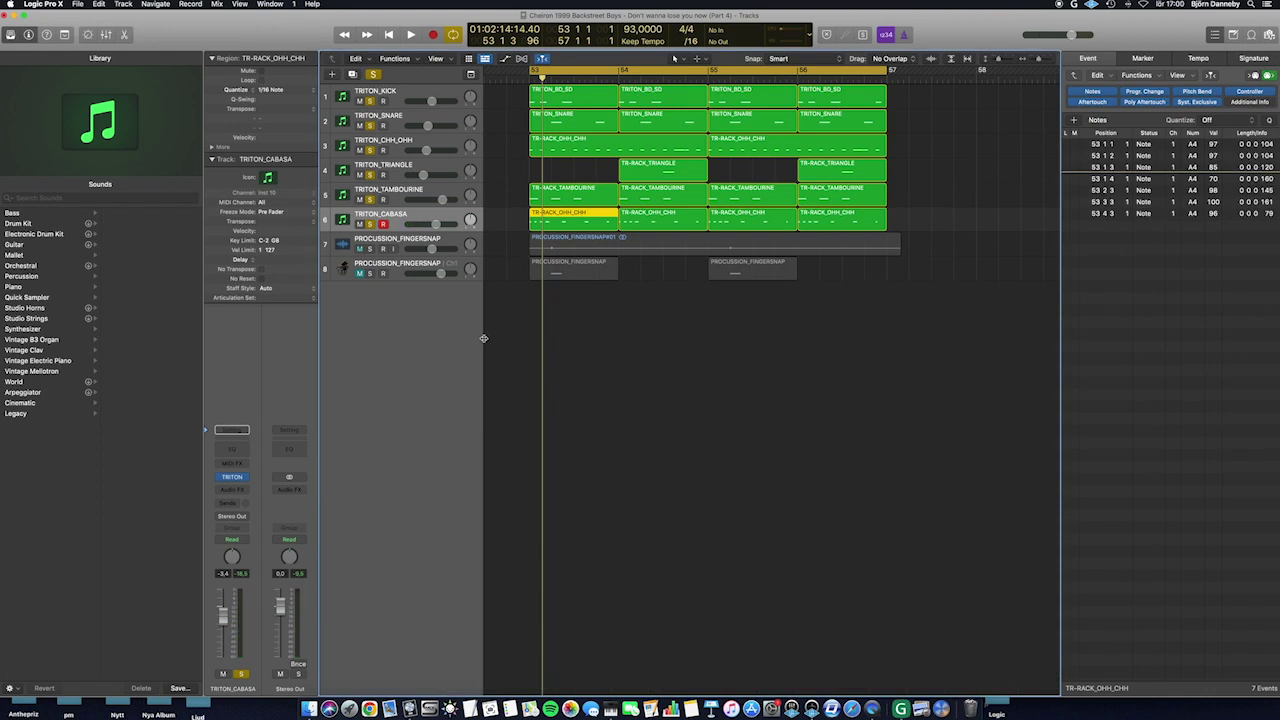
# Select the PROCUSSION_FINGERSNAP audio track, then switch to Finder and preview the PROCUSSION Finger Snap sample
pyautogui.click(446, 240)
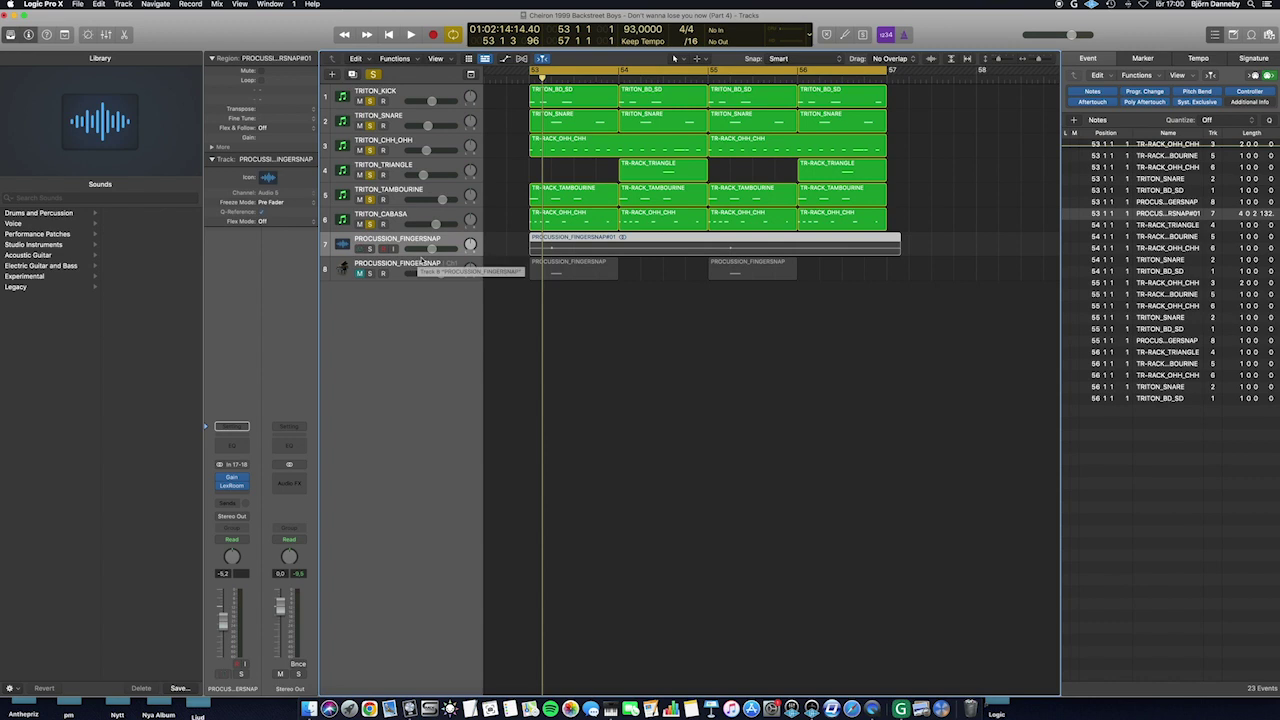
pyautogui.press('super+shift+r')
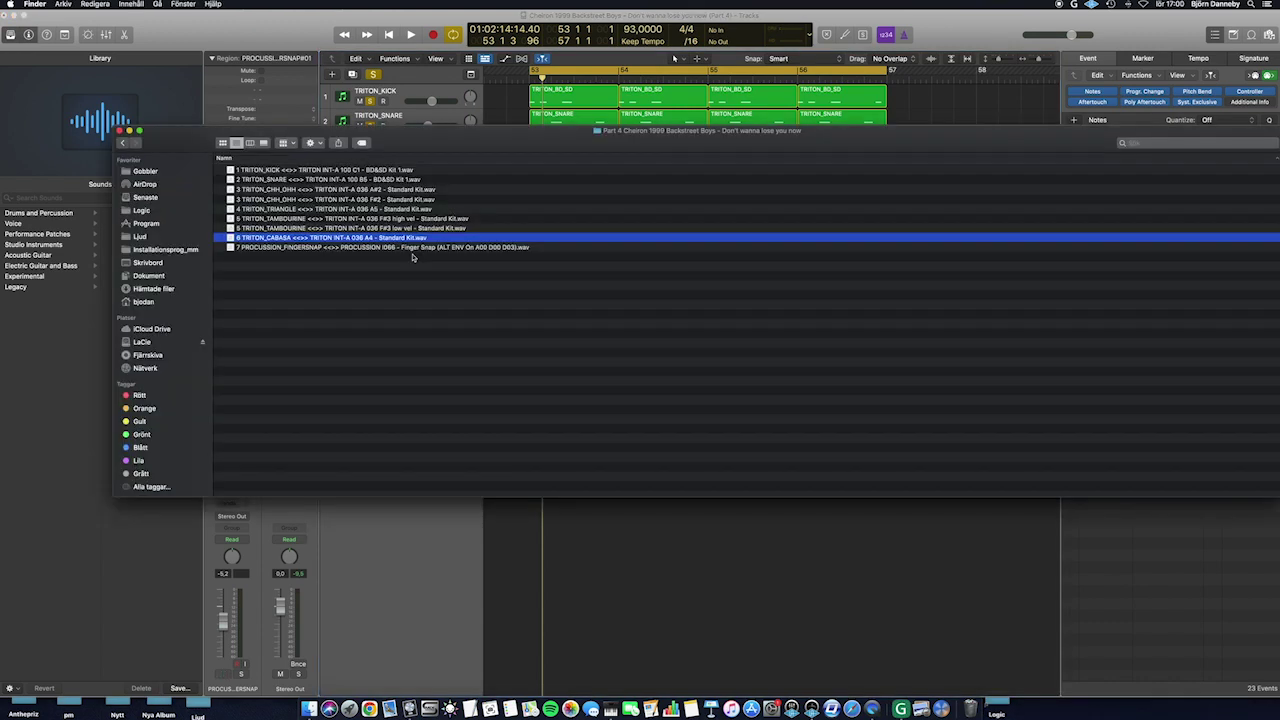
pyautogui.press('space')
pyautogui.press('space')
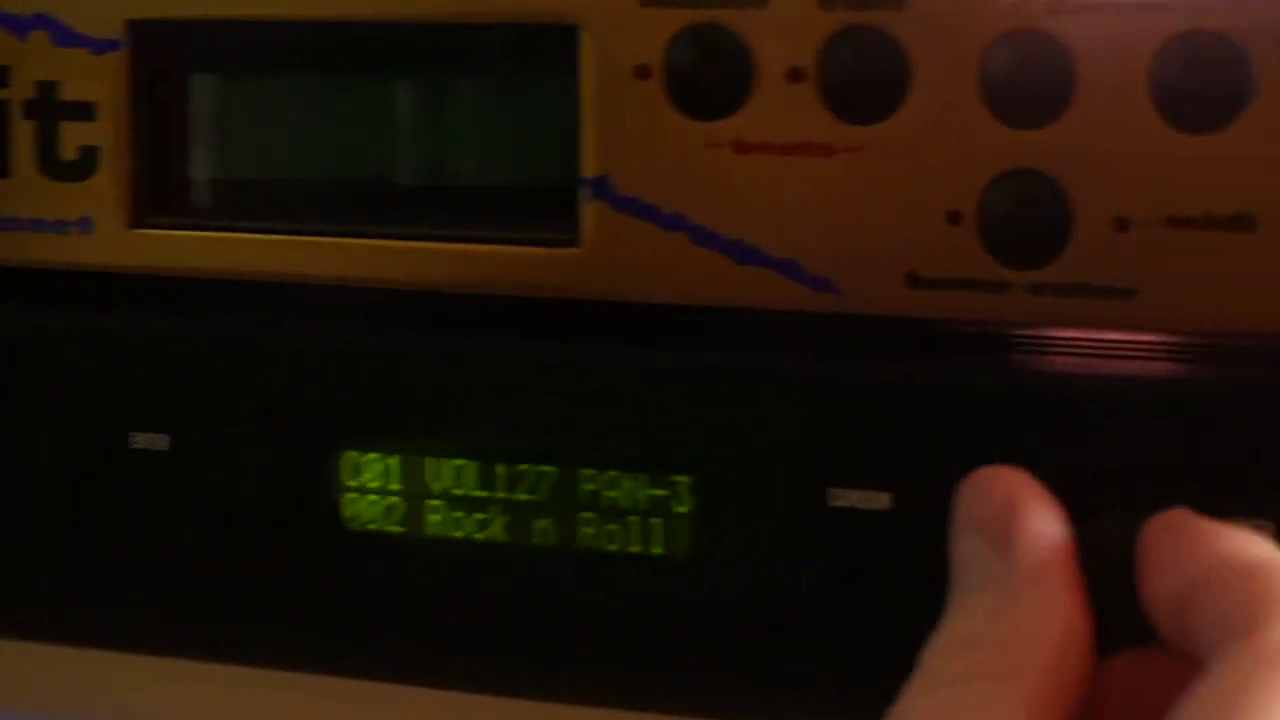
pyautogui.scroll(2, 1150, 420)
pyautogui.scroll(-2, 1150, 480)
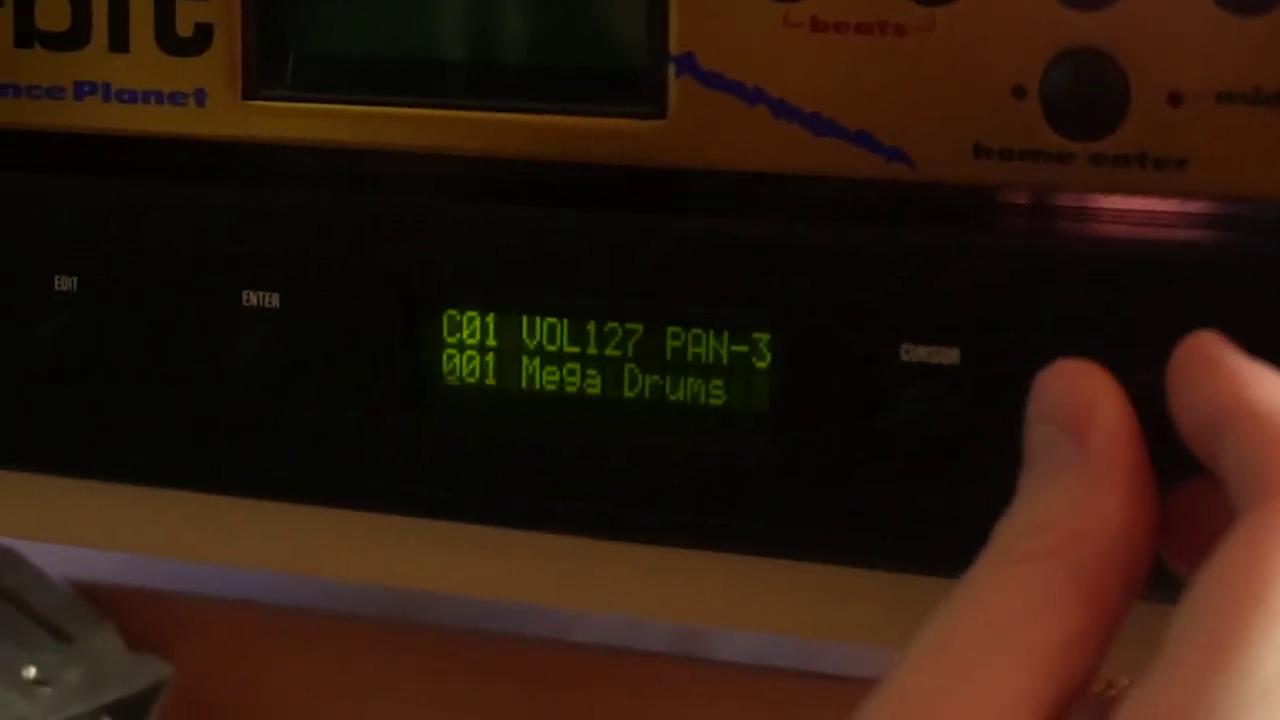